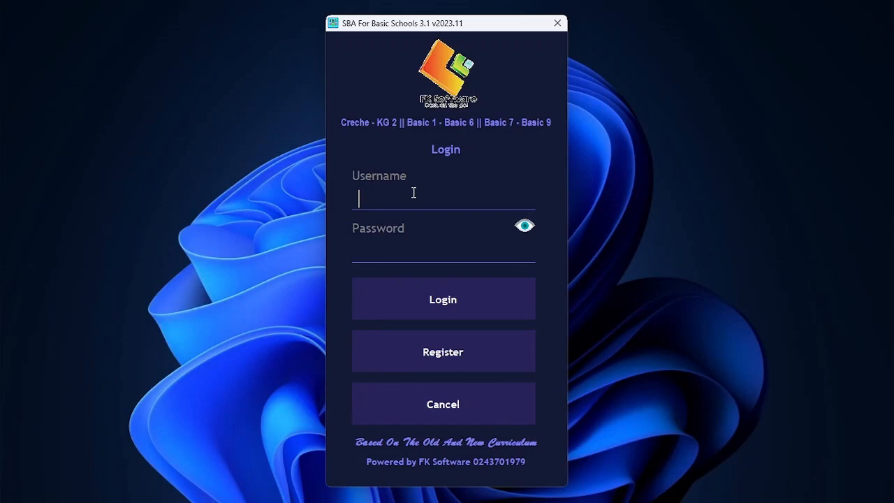
Step: Log in with the administrator account and dismiss the welcome-back message
text(Admin)
key(Return)
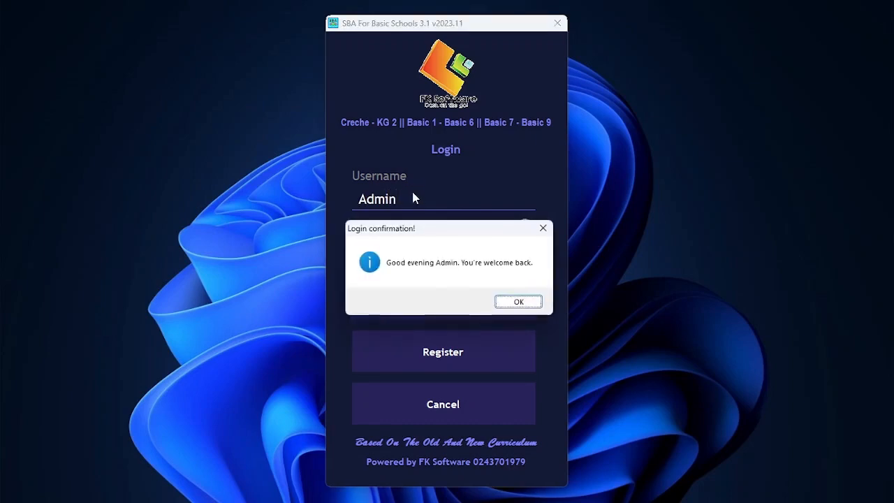
key(Return)
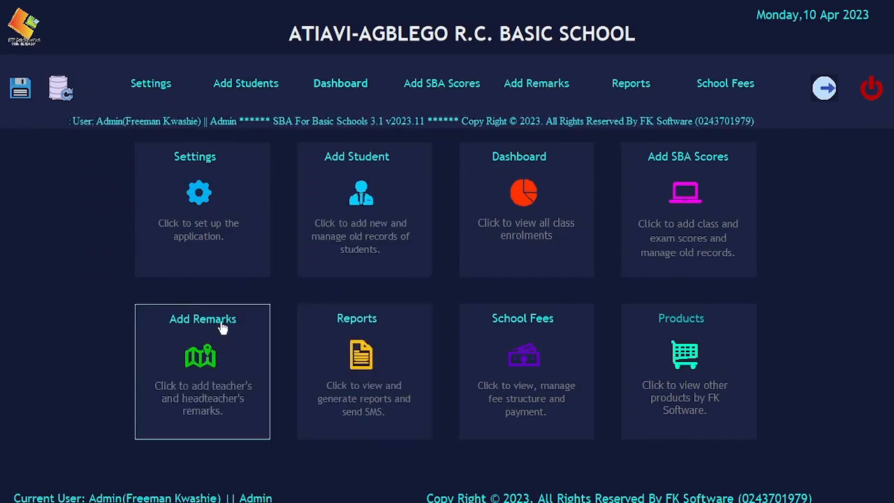
Step: Go through Reports to Terminal Reports to open the Generate Terminal Report window
click(353, 332)
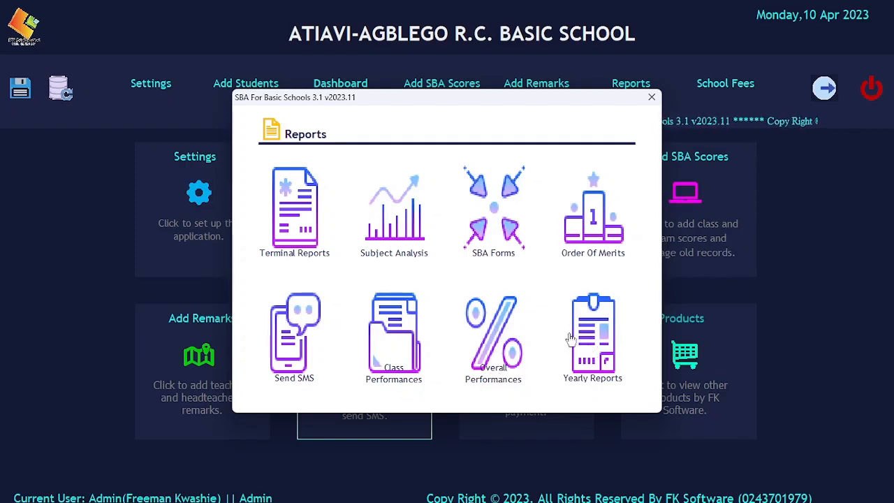
click(288, 219)
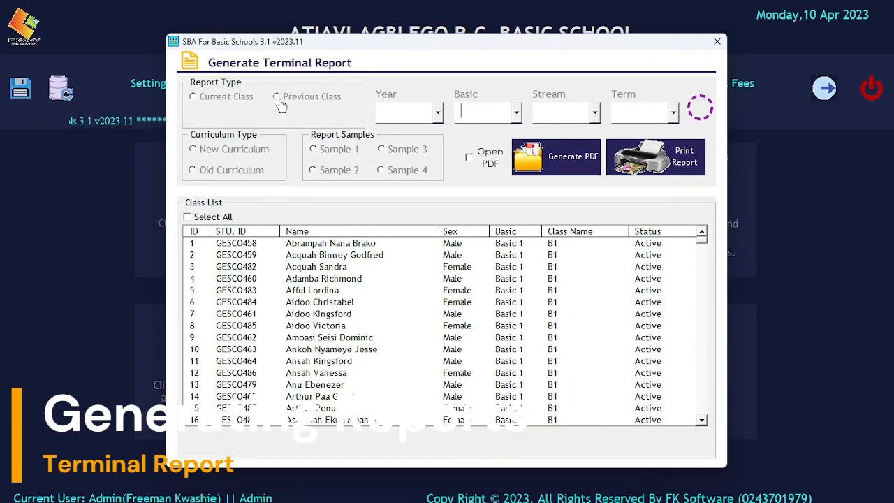
Step: Keep the report on Current Class after briefly checking the previous-class list
click(207, 100)
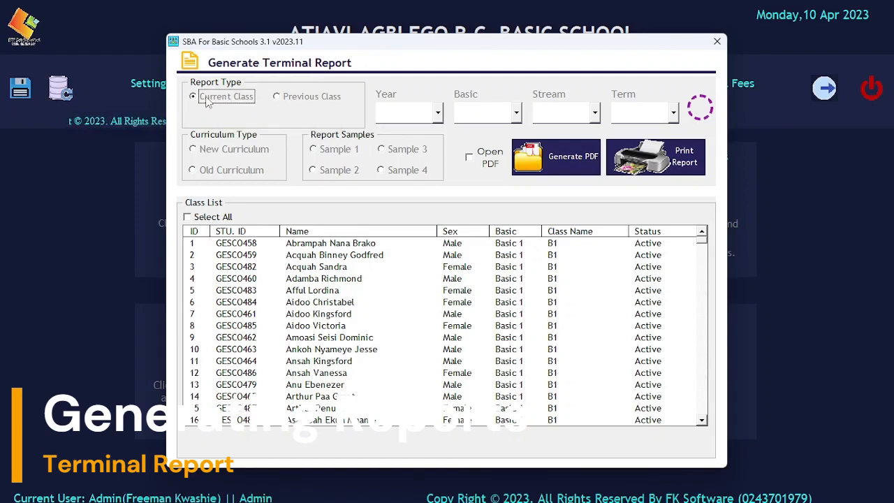
click(291, 101)
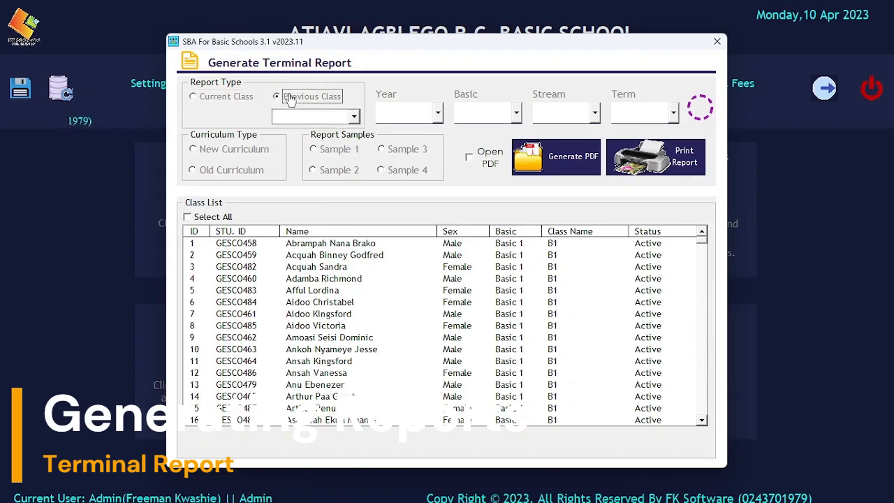
click(355, 116)
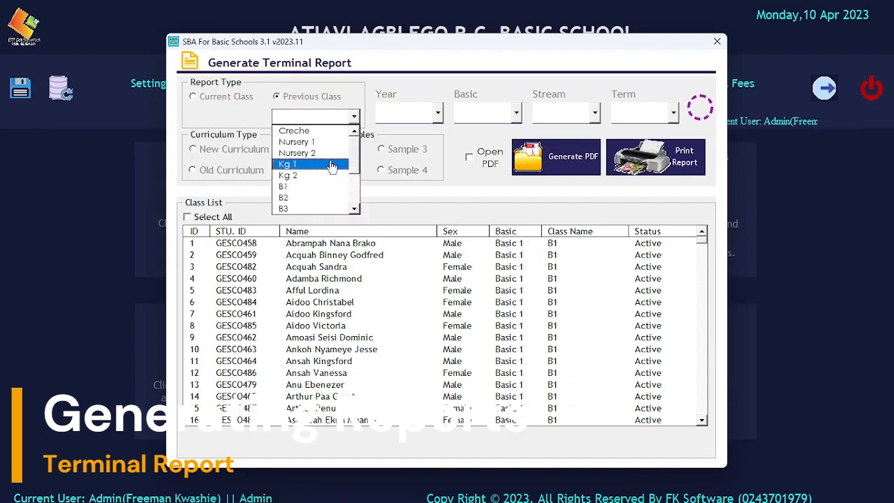
click(217, 102)
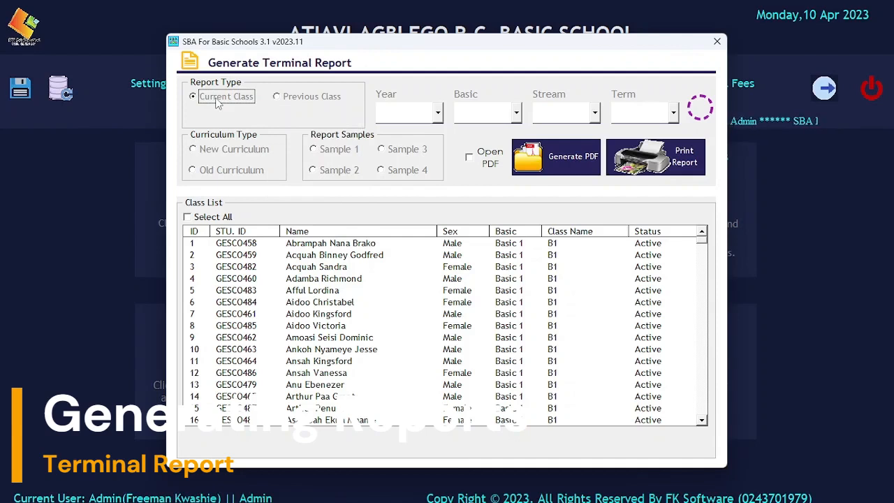
Step: Set the report to Year 2023, Basic 2, stream B2 and Term 1
click(388, 114)
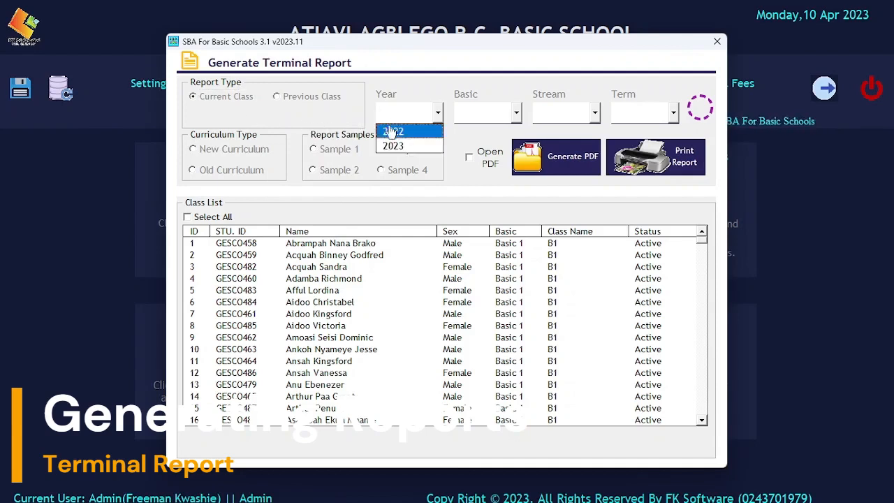
click(391, 145)
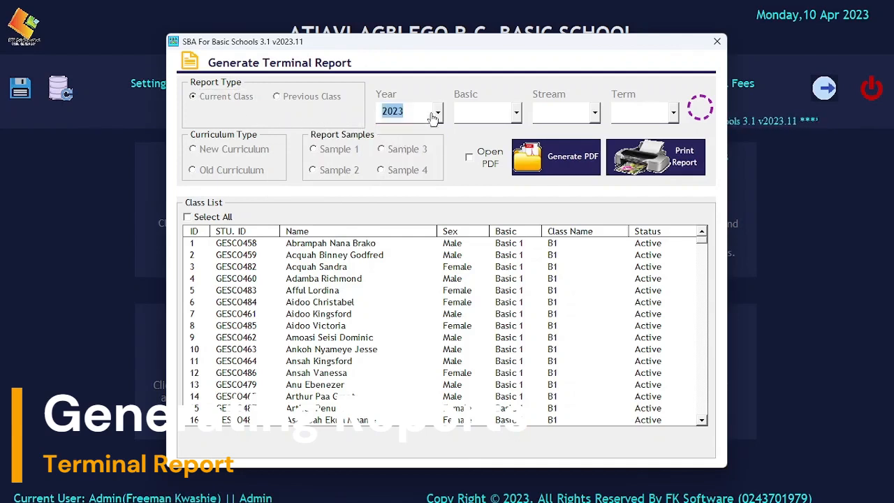
click(461, 114)
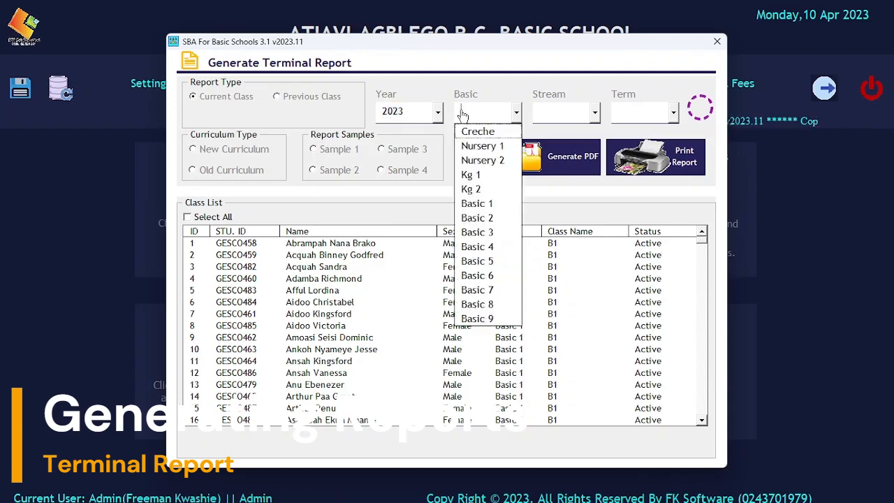
click(477, 219)
click(553, 114)
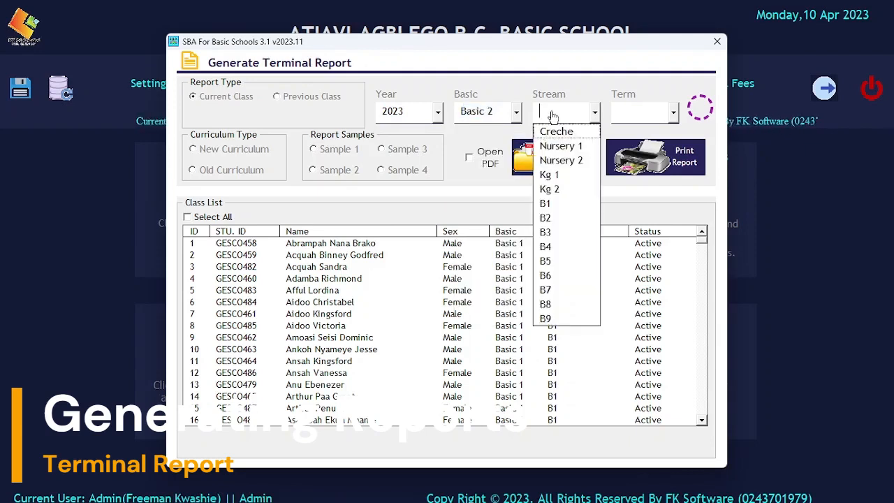
click(559, 219)
click(646, 111)
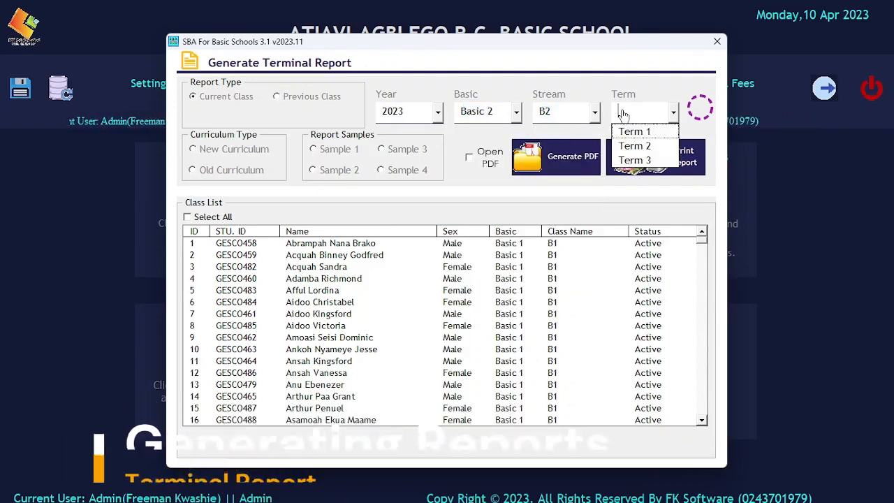
click(634, 133)
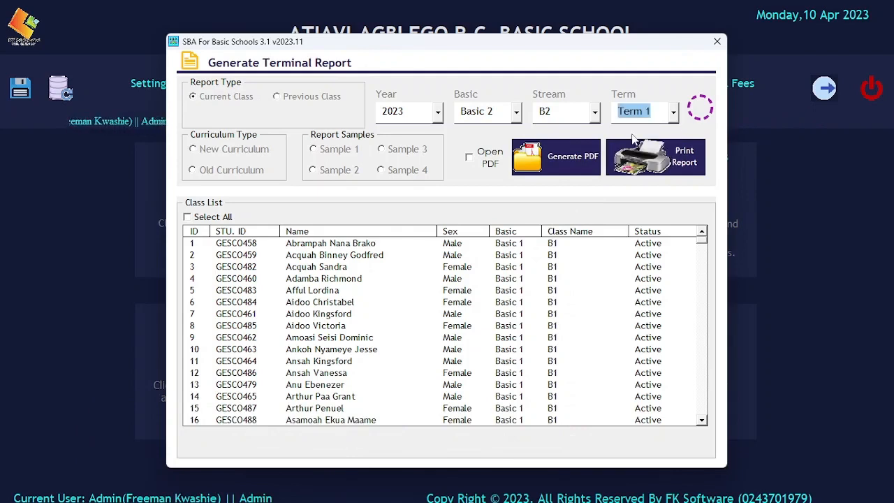
Step: Choose New Curriculum with the Sample 1 layout and tick Open PDF
click(211, 155)
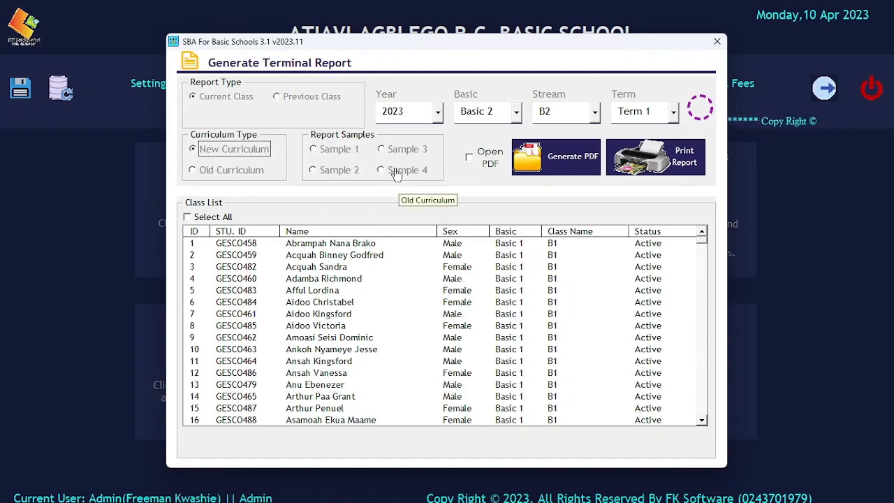
click(325, 152)
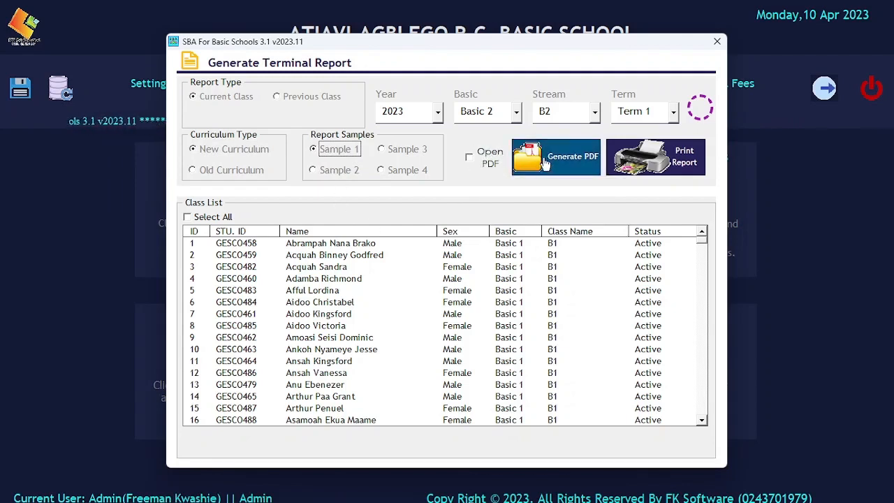
click(540, 165)
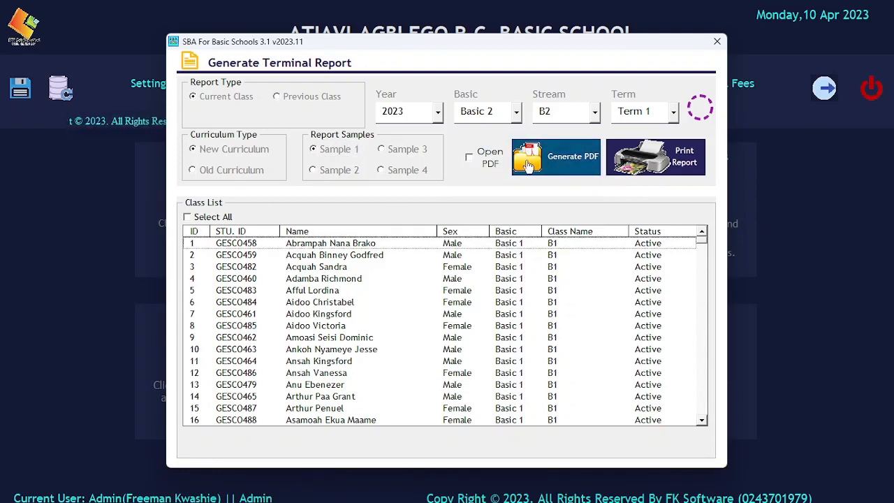
click(480, 162)
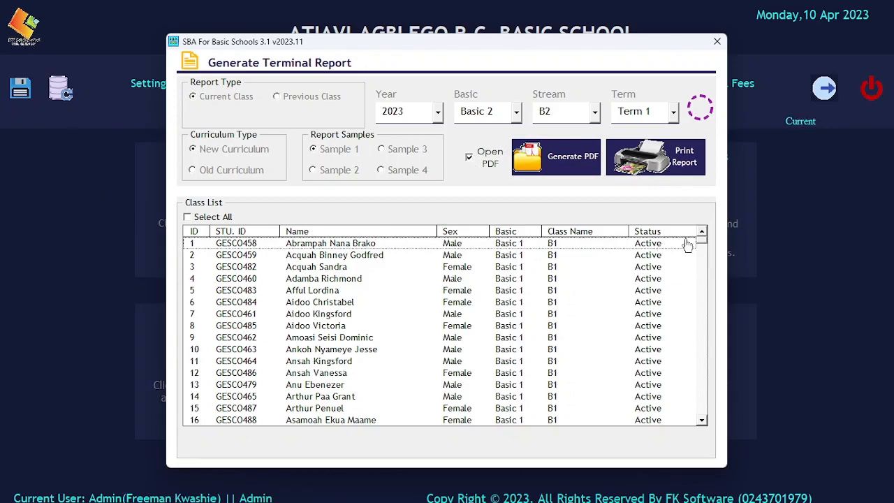
mouse_move(697, 246)
mouse_down()
mouse_move(696, 277)
mouse_move(700, 233)
mouse_up()
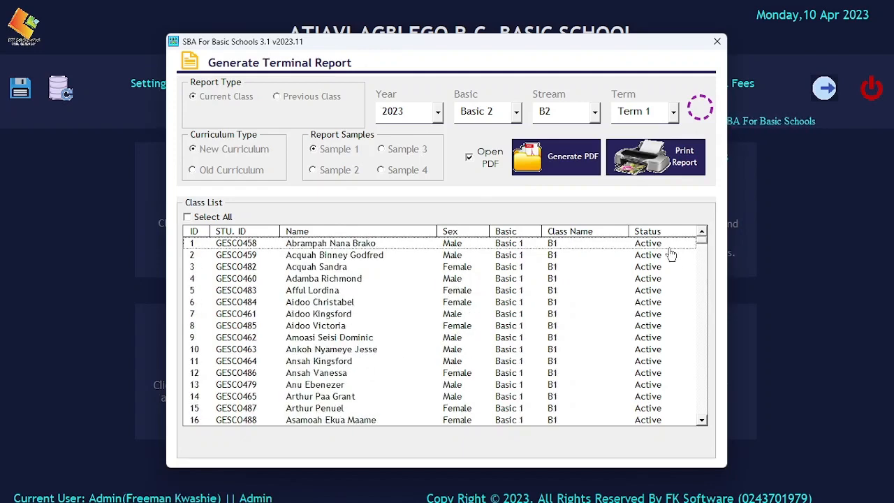
Step: Clear Select All, select the single Basic 2 learner in row 67, and request Generate PDF
click(213, 218)
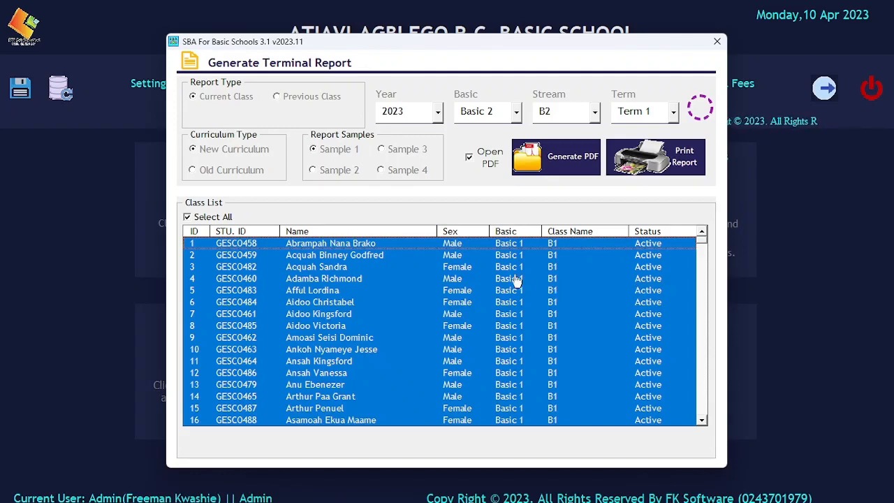
click(199, 218)
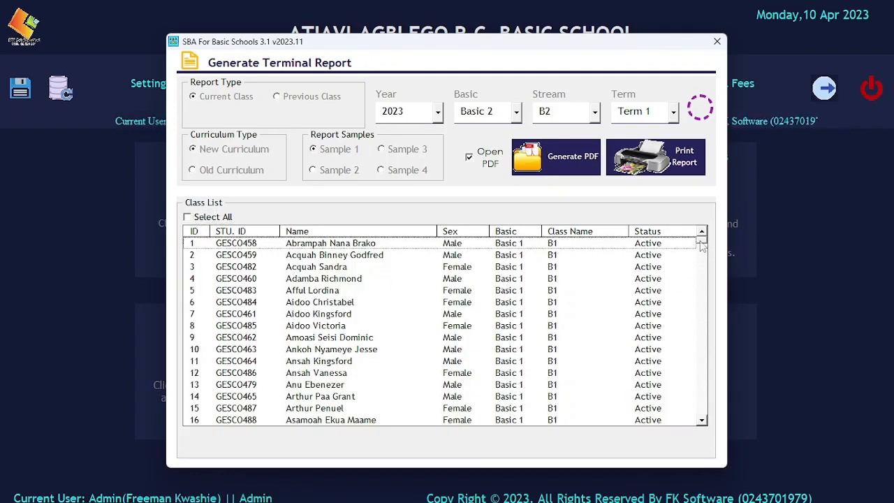
drag(701, 241, 701, 259)
click(535, 279)
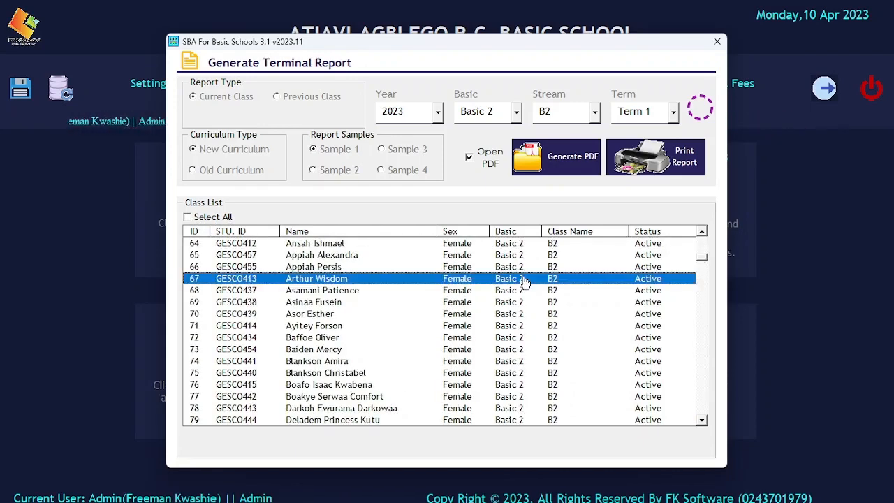
click(549, 154)
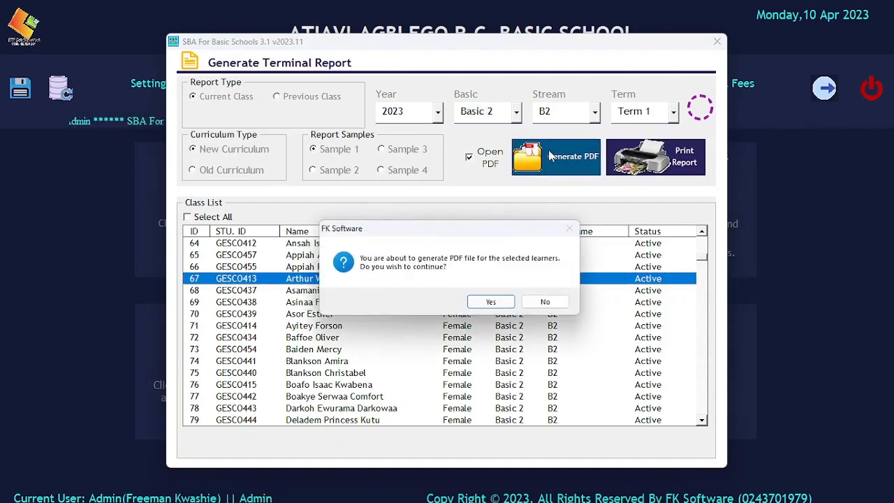
Step: Answer Yes to generation and confirm Desktop as the destination folder
click(487, 300)
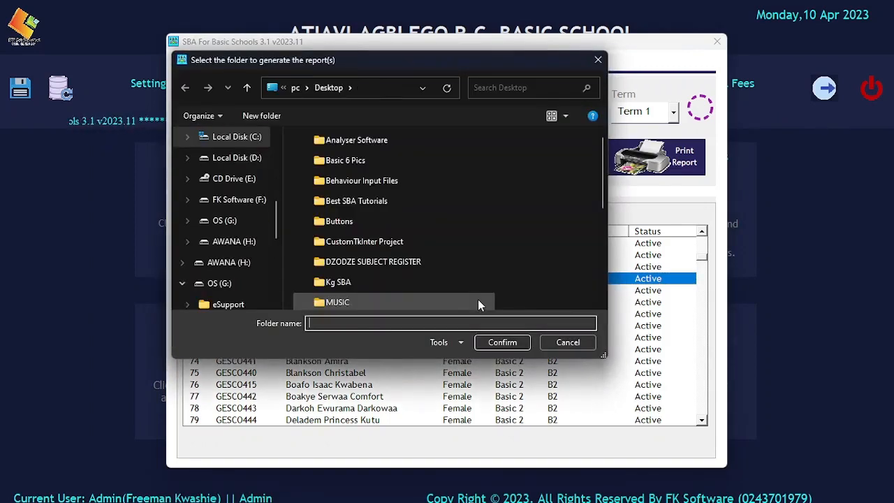
scroll(272, 238, up, 3)
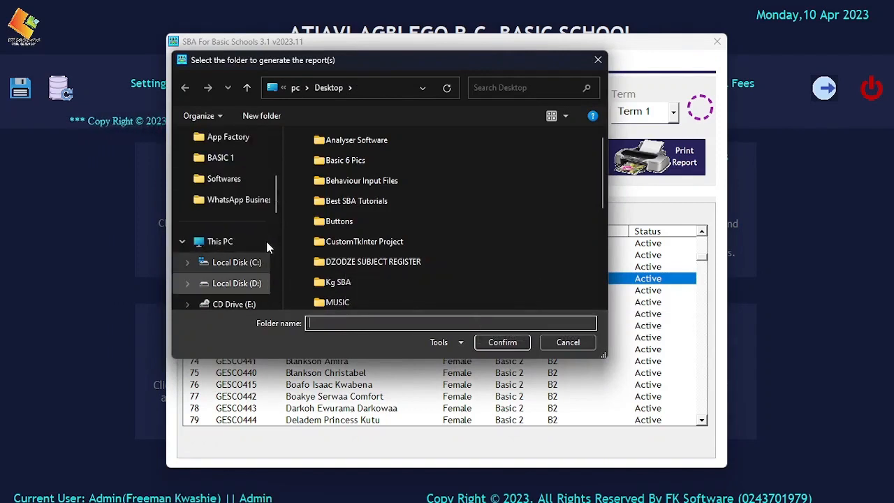
scroll(238, 207, up, 5)
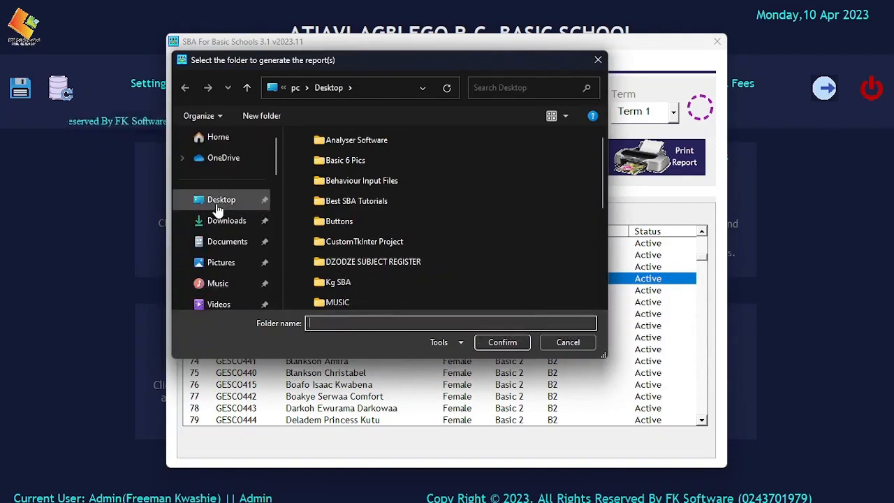
click(221, 201)
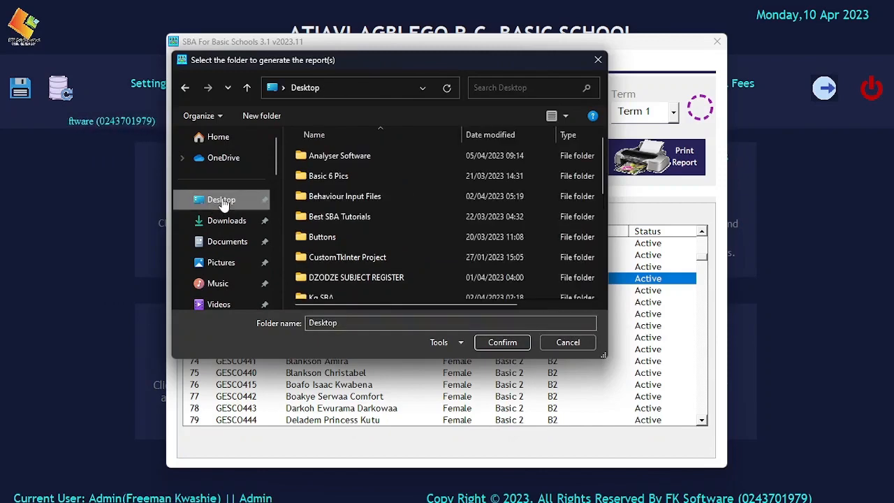
click(493, 342)
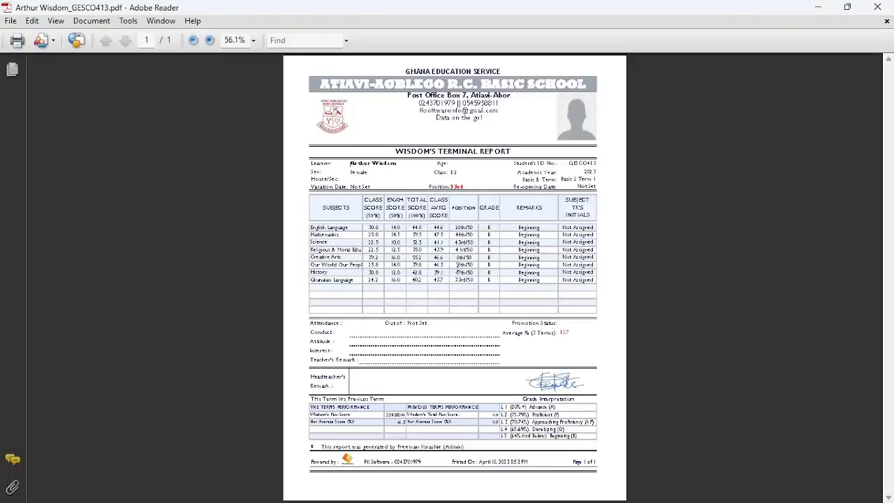
Step: Zoom the Sample 1 report to 100%, scroll through it, and close Adobe Reader
click(209, 40)
click(209, 41)
click(208, 41)
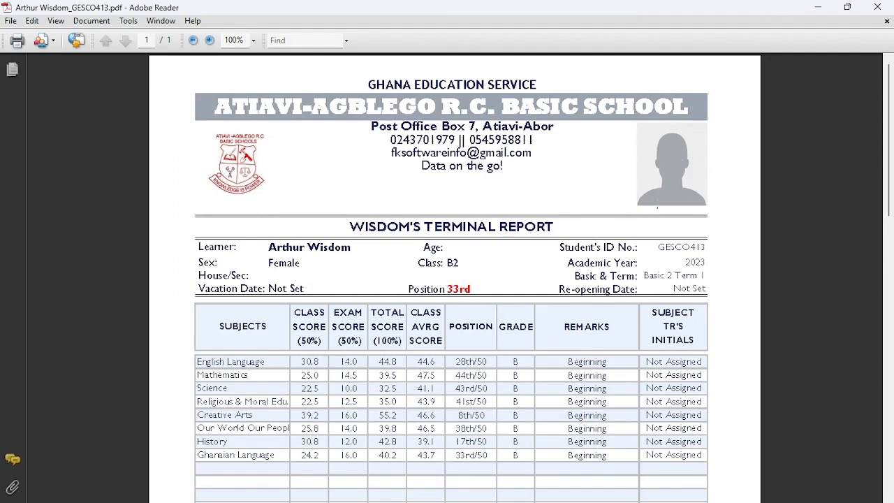
scroll(398, 288, down, 3)
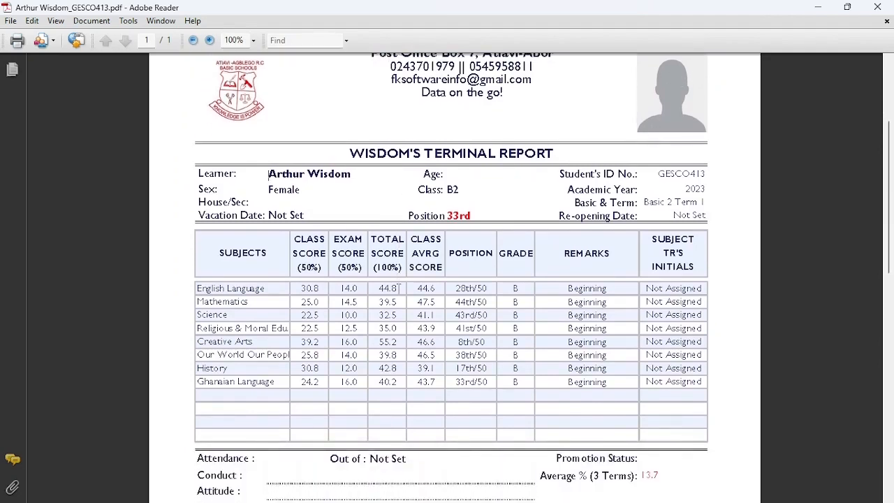
scroll(496, 210, down, 3)
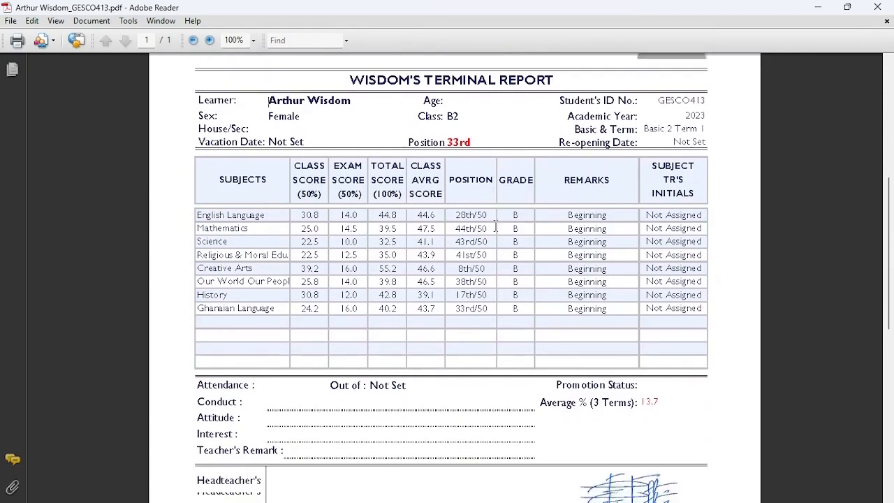
scroll(495, 225, down, 6)
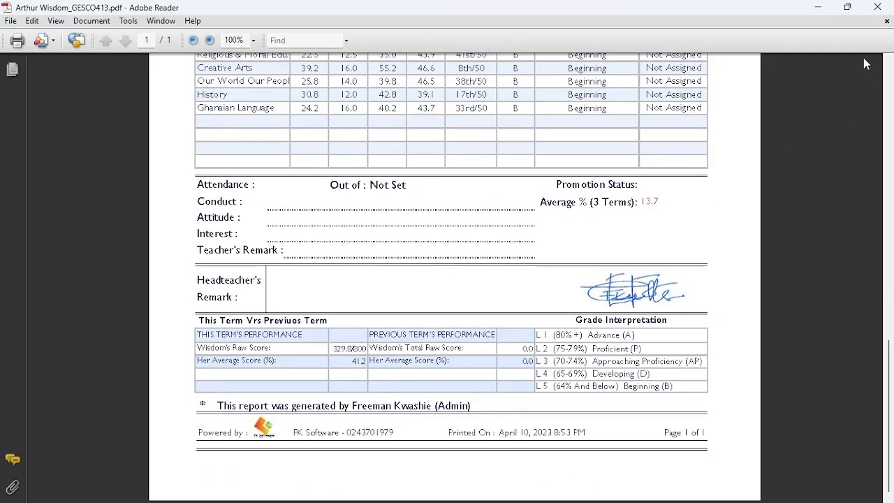
scroll(489, 268, up, 4)
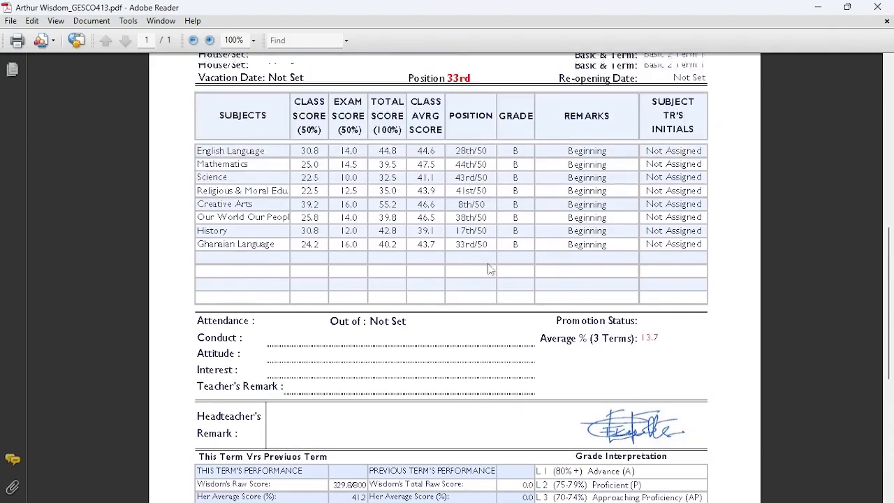
scroll(489, 269, up, 6)
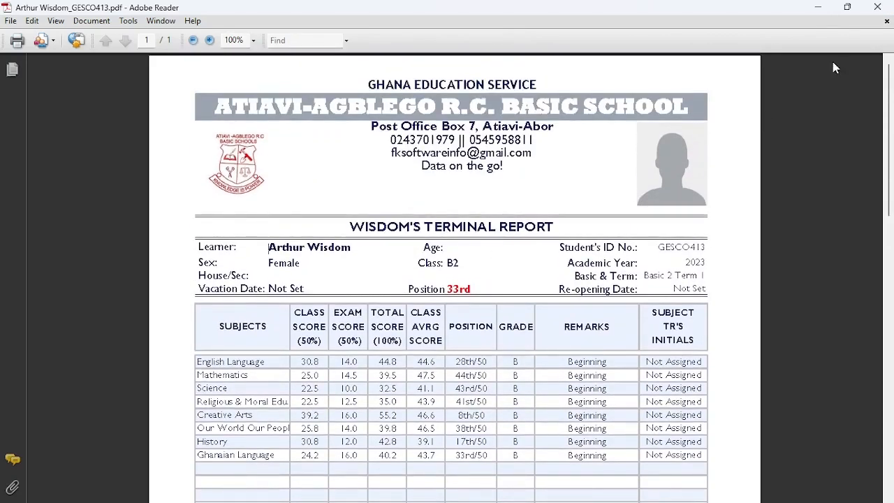
click(877, 7)
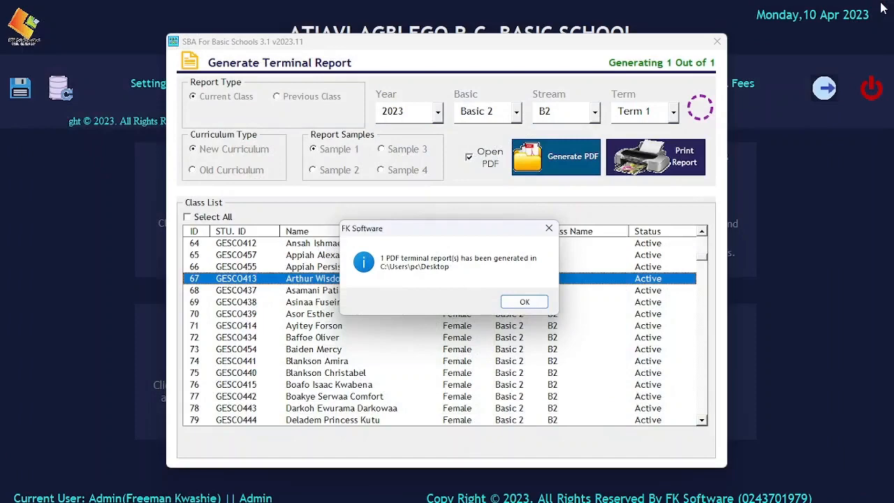
Step: Switch to the Sample 2 layout and regenerate the learner's report PDF to the Desktop
click(524, 301)
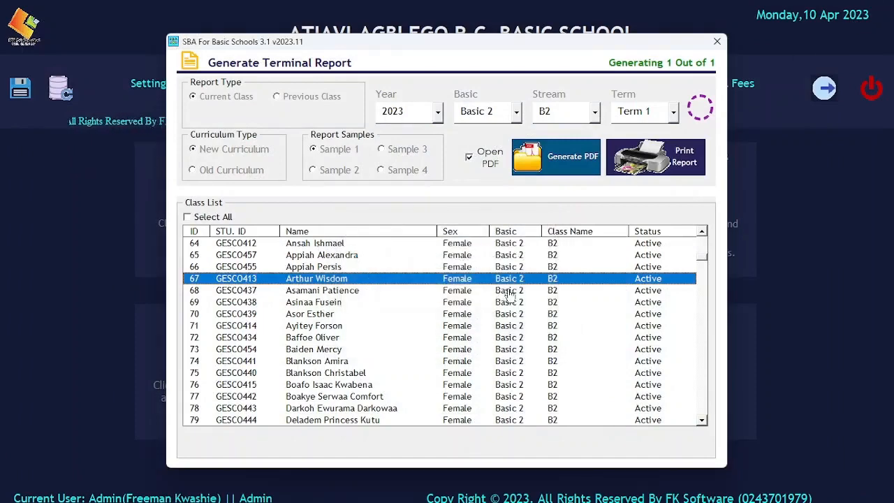
click(328, 174)
click(570, 166)
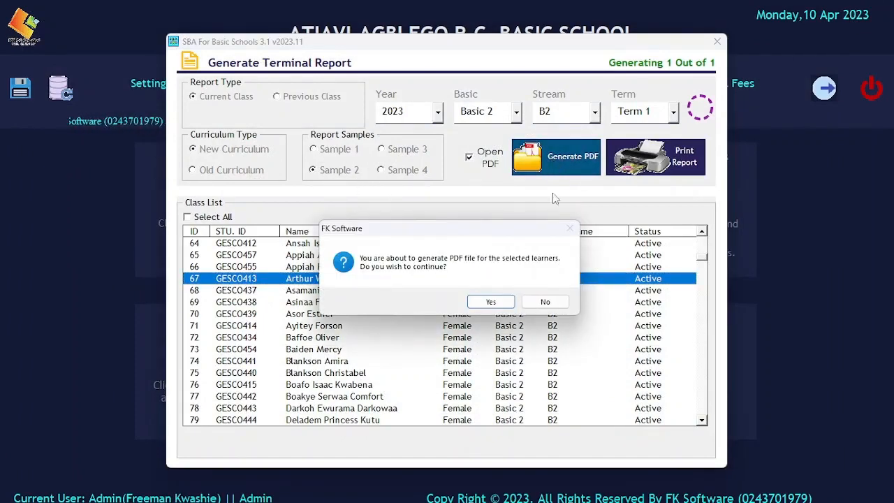
click(482, 303)
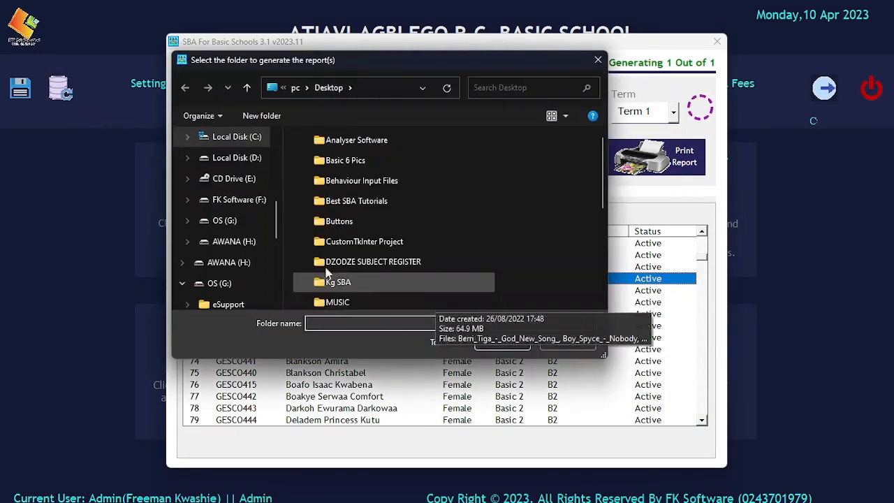
scroll(270, 218, up, 2)
scroll(210, 210, up, 5)
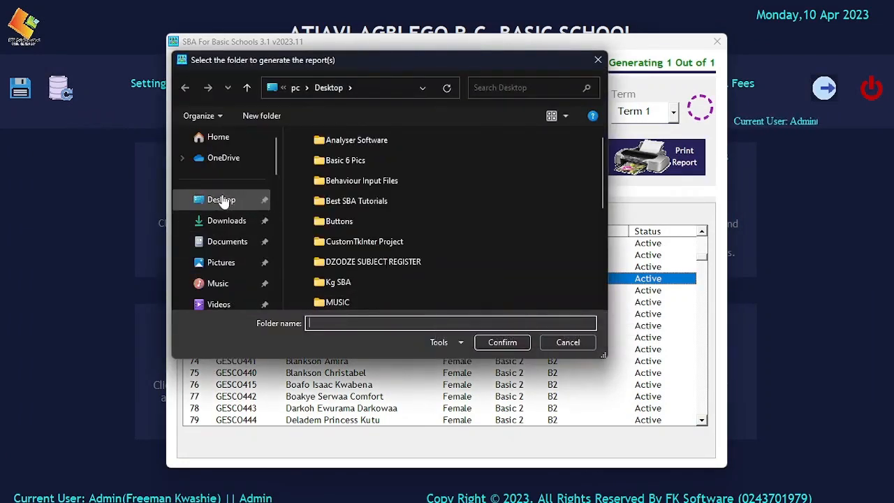
click(221, 200)
click(489, 342)
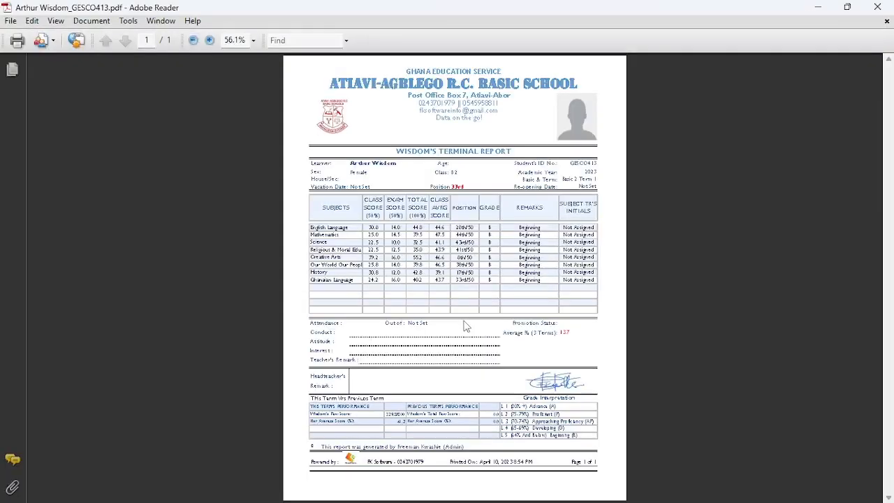
Step: Zoom the Sample 2 report to 100% and scroll down to its footer
click(210, 42)
click(209, 42)
click(210, 42)
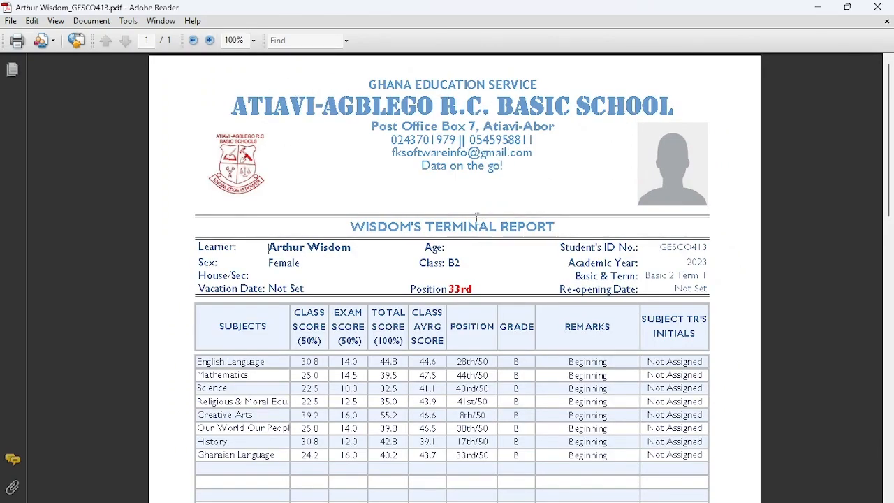
scroll(473, 245, down, 4)
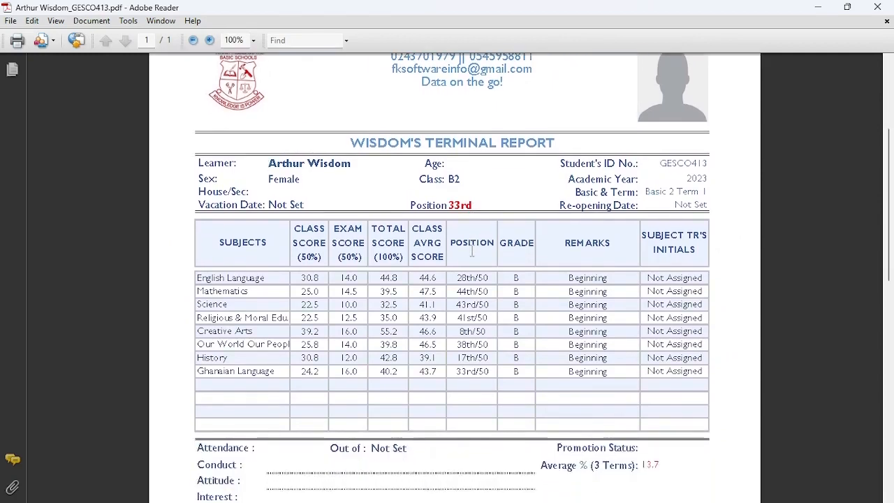
scroll(473, 250, down, 6)
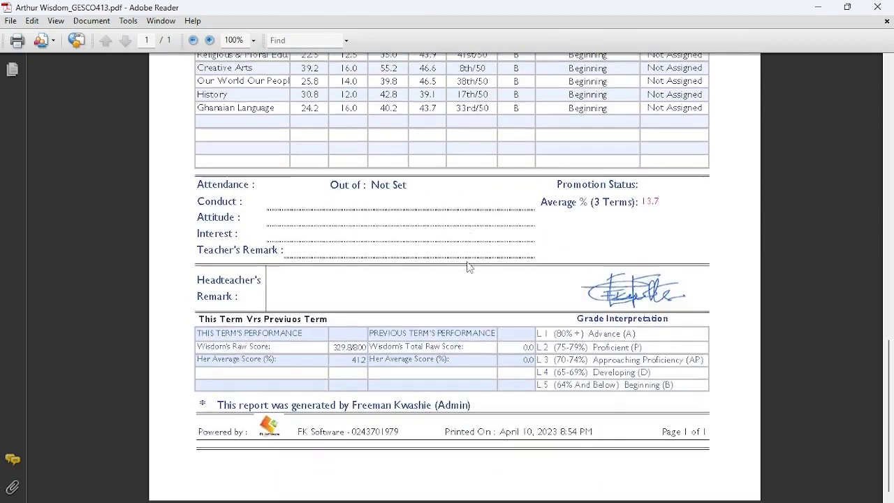
Step: Close the Sample 2 PDF and generate the Sample 3 report to the Desktop
click(877, 7)
click(524, 301)
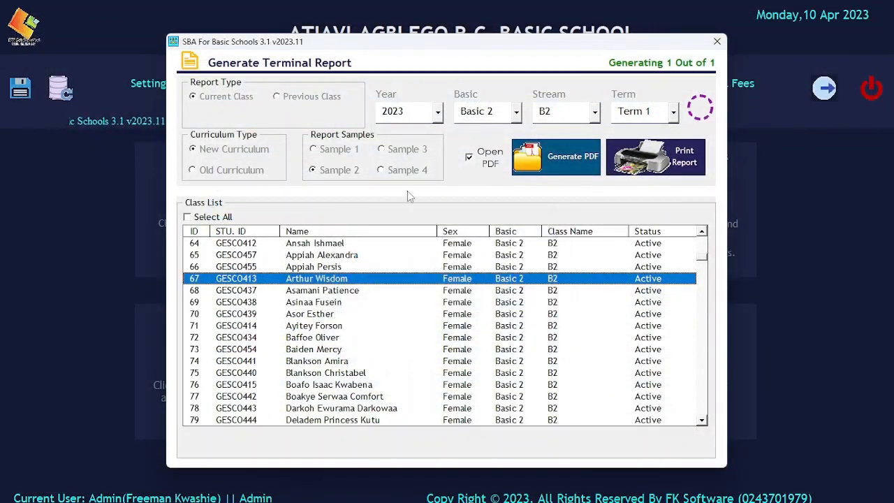
click(404, 150)
click(547, 165)
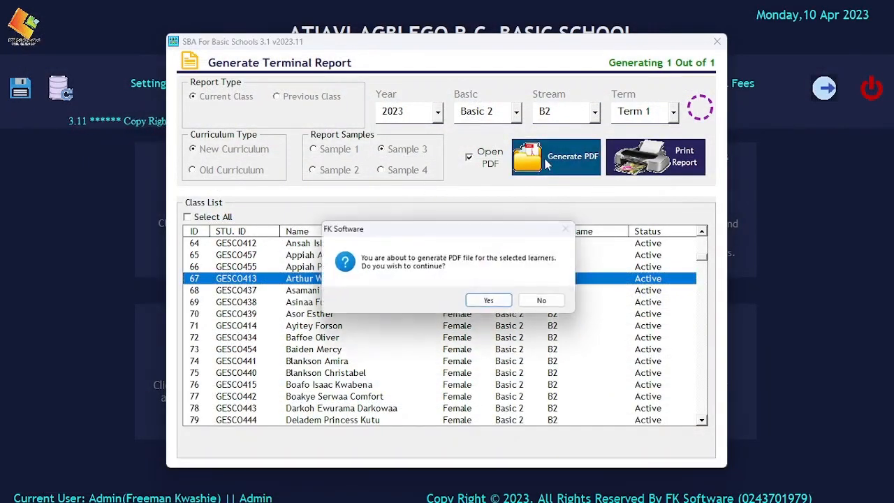
click(490, 302)
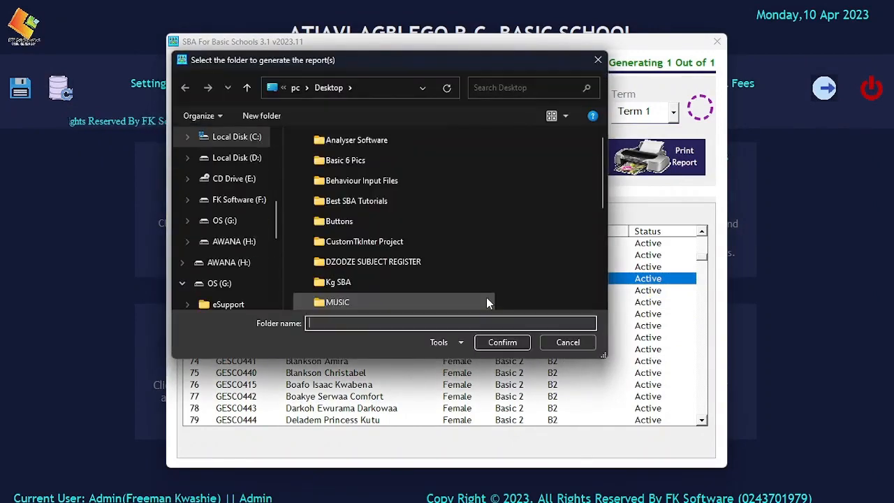
scroll(265, 279, up, 2)
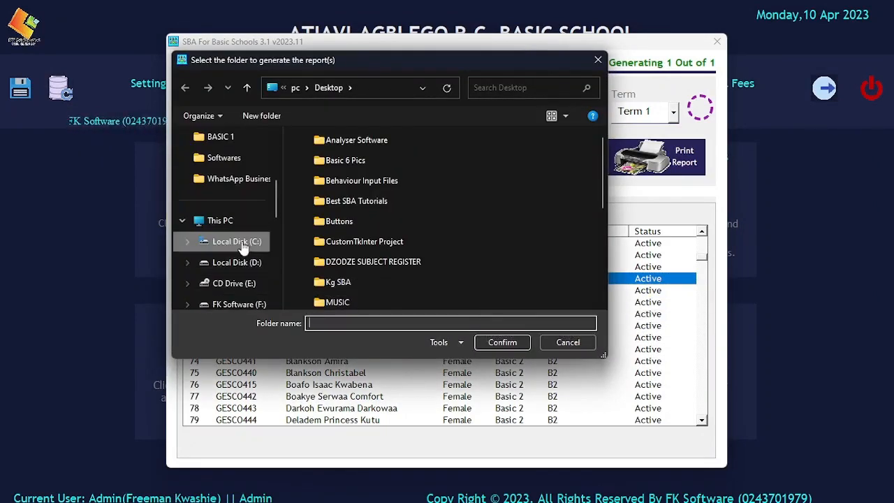
scroll(241, 216, up, 3)
click(222, 161)
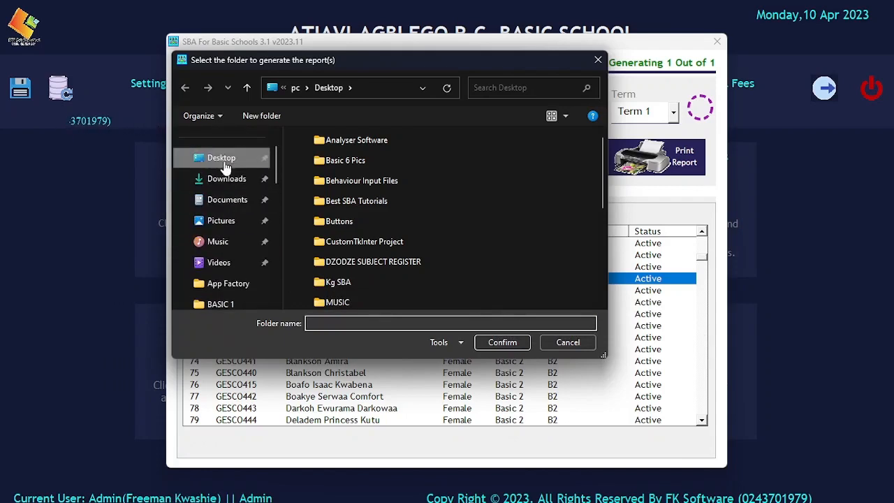
click(496, 342)
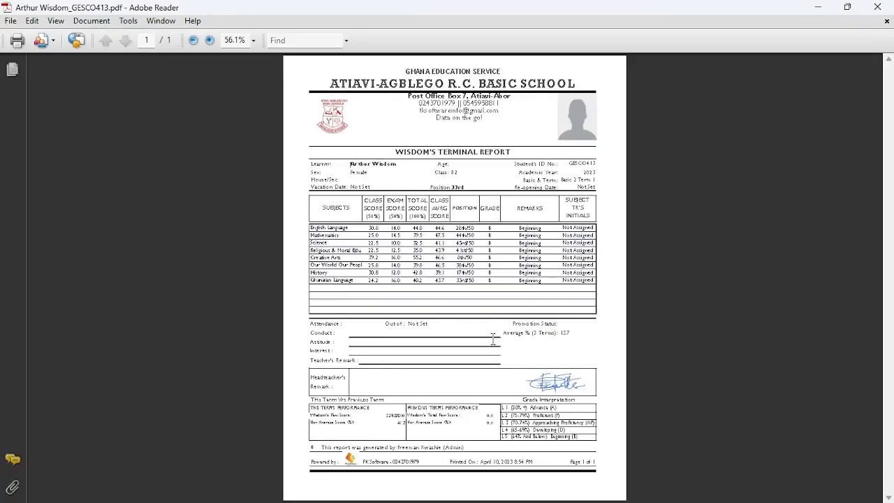
Step: View the Sample 3 report at 100%, scroll through it, then close it
click(210, 40)
click(210, 40)
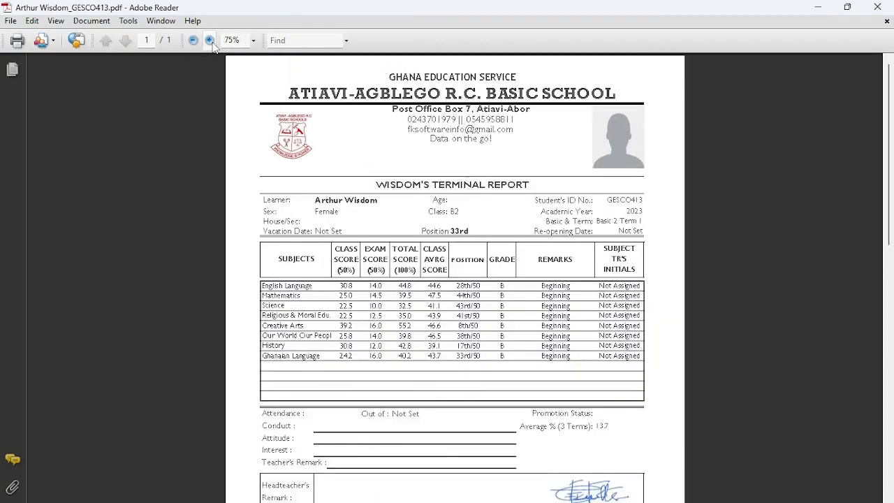
click(209, 40)
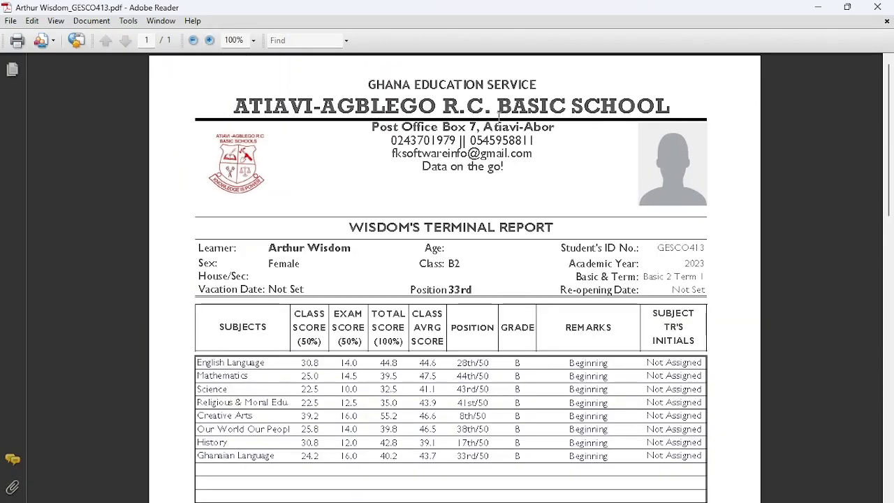
scroll(569, 207, down, 3)
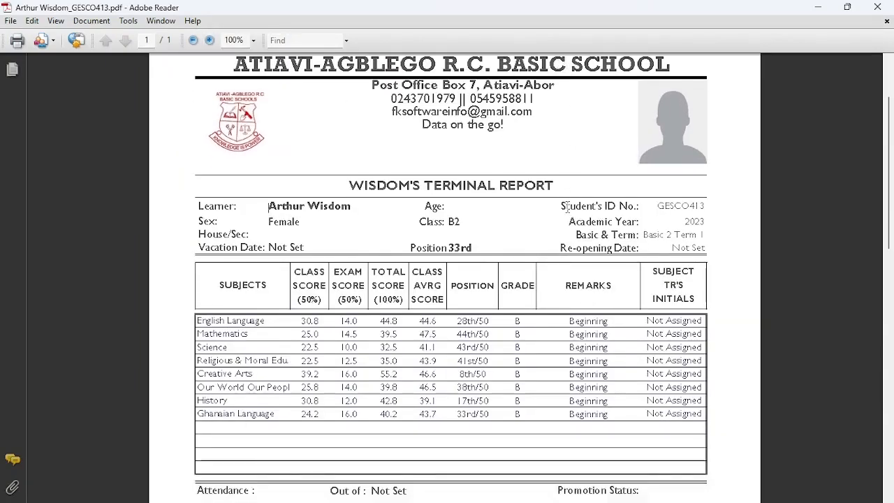
scroll(563, 209, down, 5)
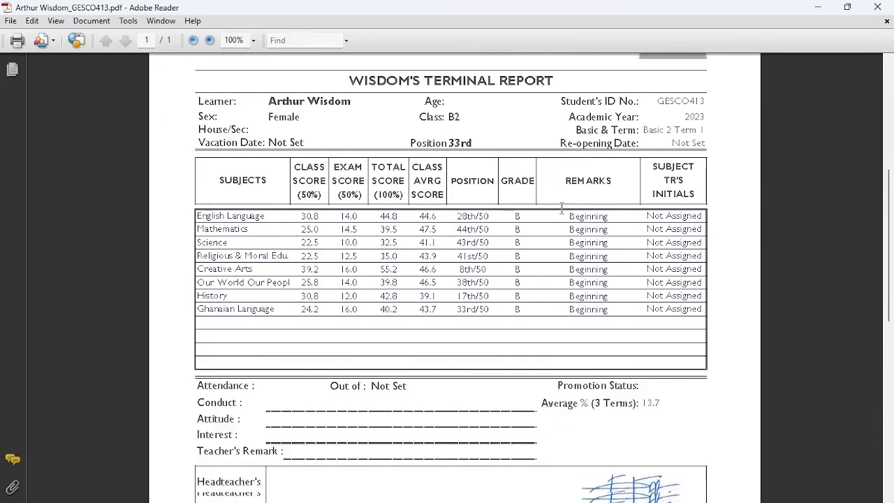
scroll(563, 215, down, 2)
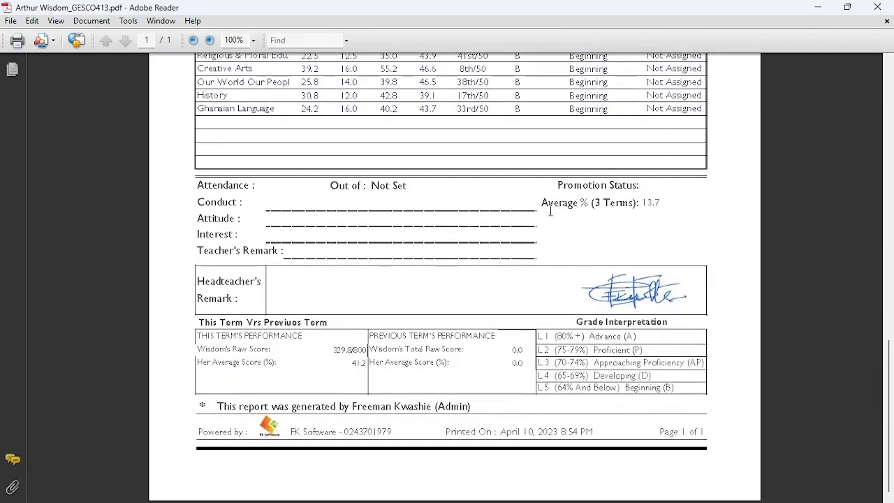
scroll(548, 210, up, 10)
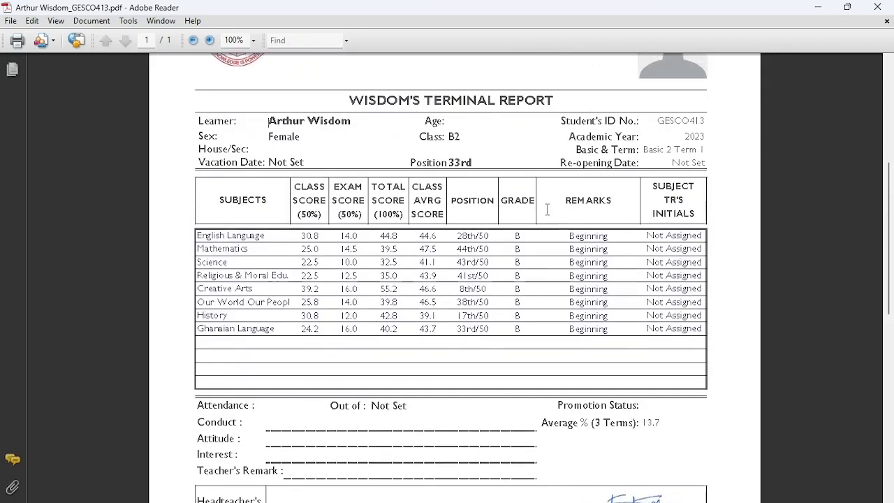
scroll(547, 208, up, 1)
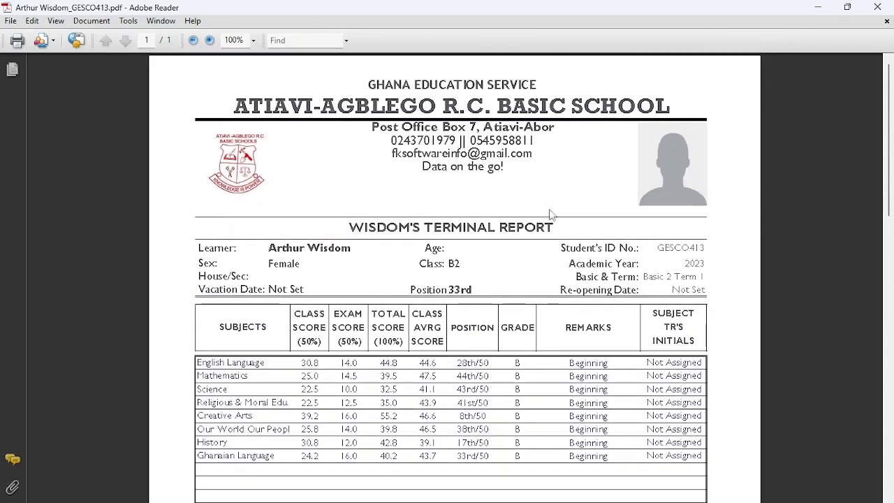
click(877, 7)
Step: Generate the learner's terminal report as a PDF in the Sample 4 layout, saved to the Desktop
click(522, 302)
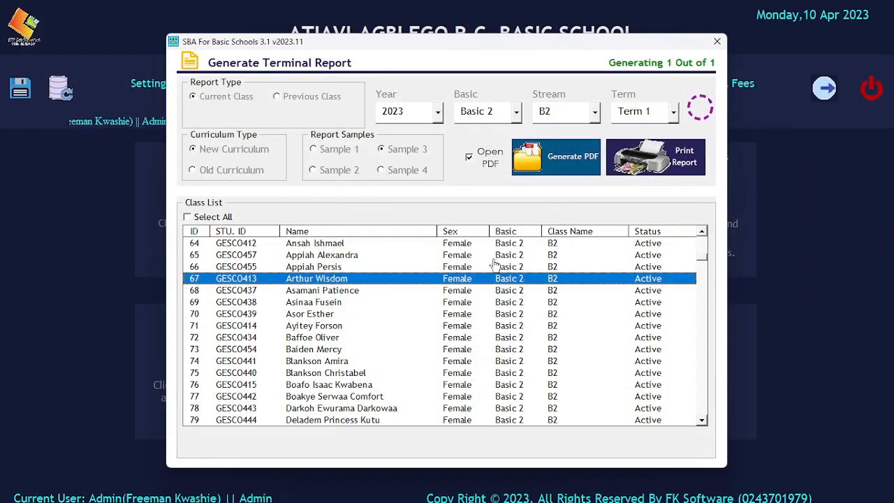
click(386, 170)
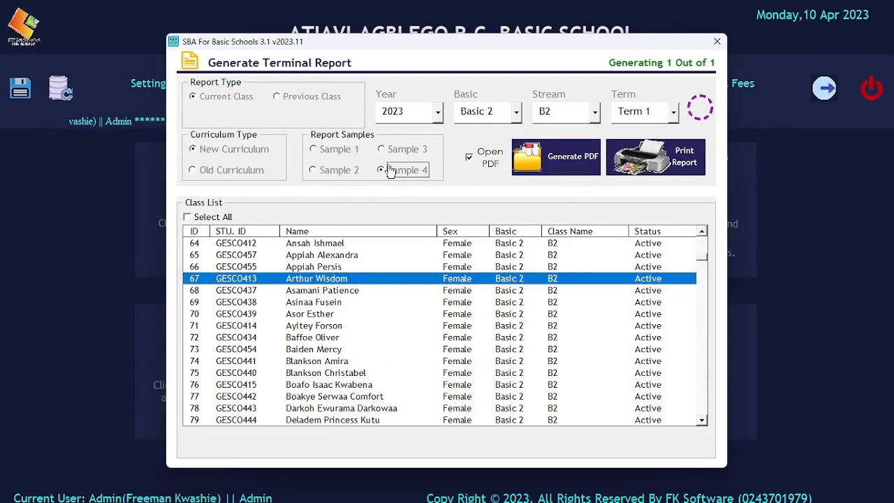
click(556, 157)
click(475, 302)
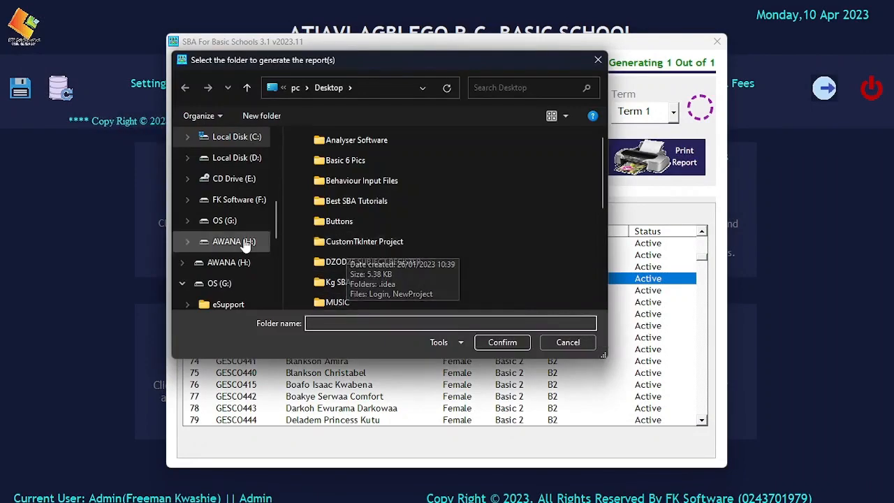
scroll(241, 241, up, 6)
scroll(237, 209, up, 1)
click(233, 199)
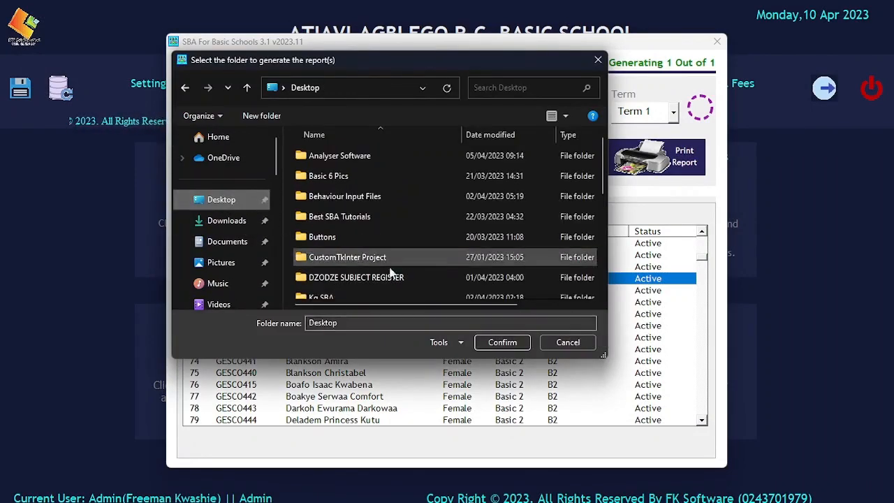
click(489, 342)
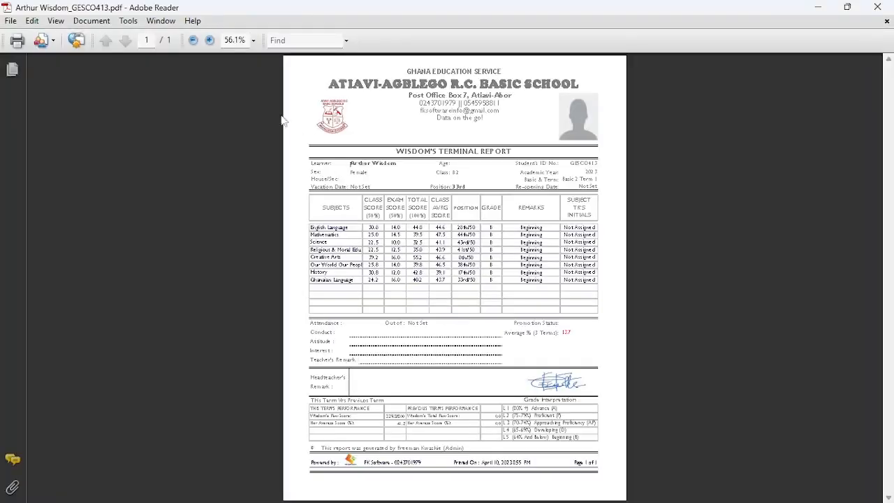
Step: Review the report PDF at full size in Adobe Reader, then close it
click(209, 40)
click(209, 40)
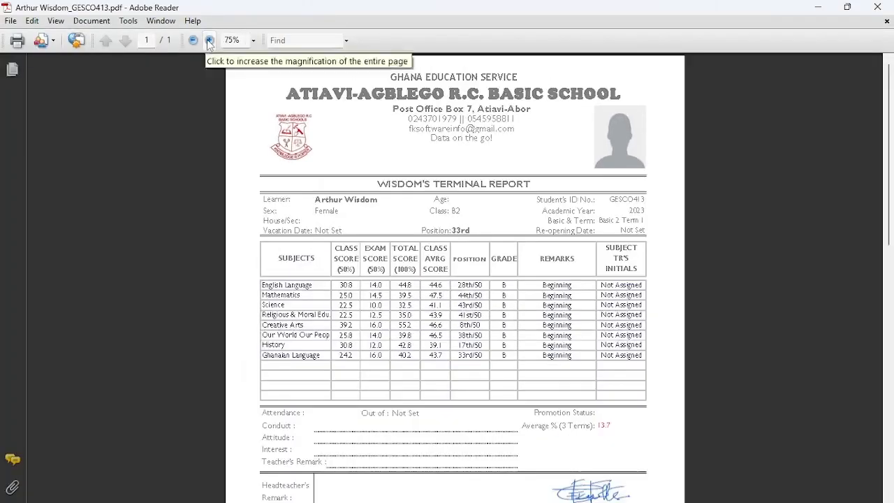
click(208, 40)
scroll(559, 192, down, 5)
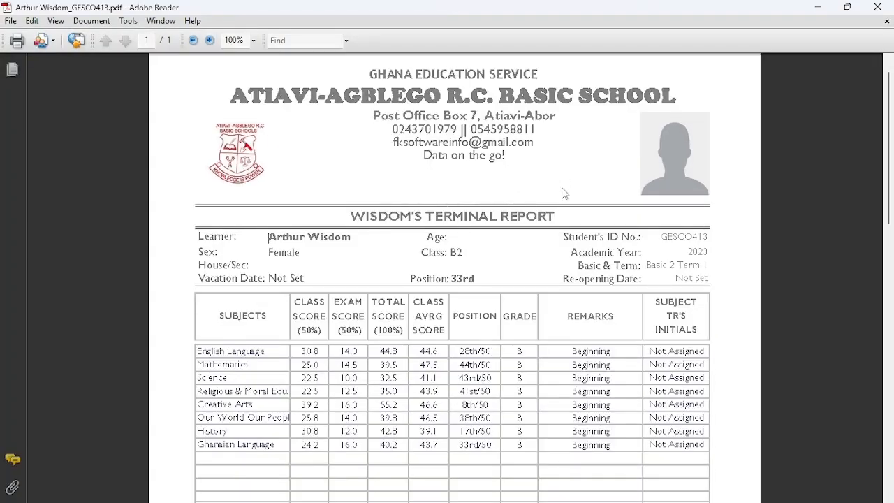
scroll(559, 192, down, 6)
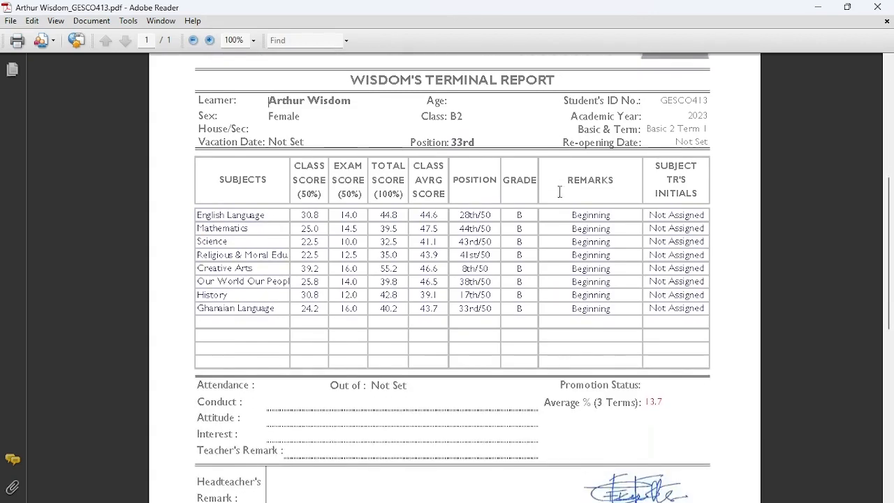
scroll(559, 198, down, 5)
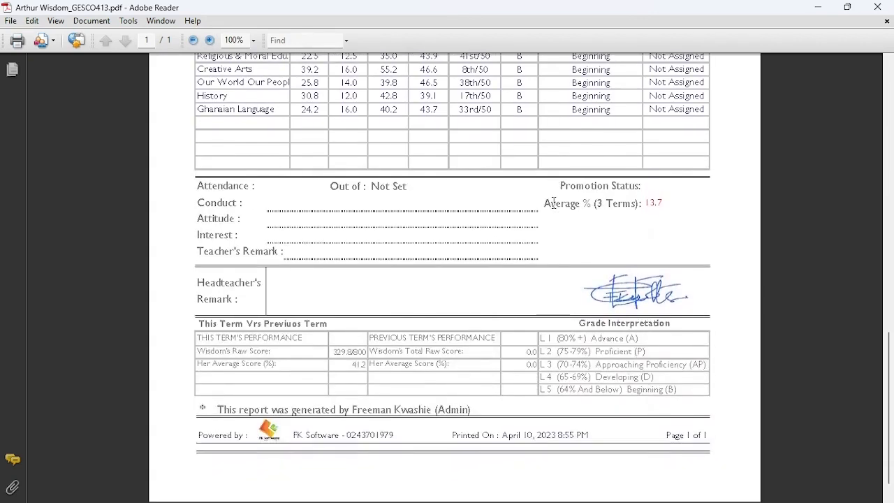
scroll(546, 208, up, 6)
scroll(546, 207, up, 8)
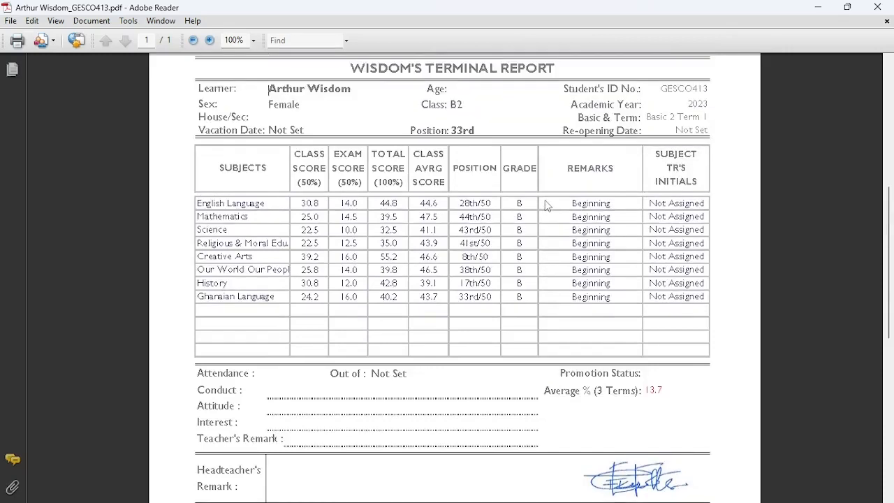
click(877, 7)
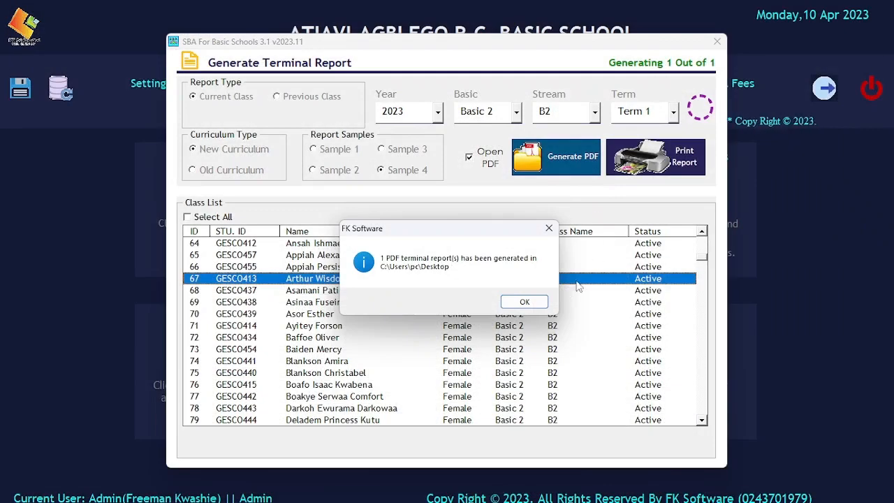
Step: Select the Basic 2 learners in rows 68, 70, 73 and 75
click(524, 301)
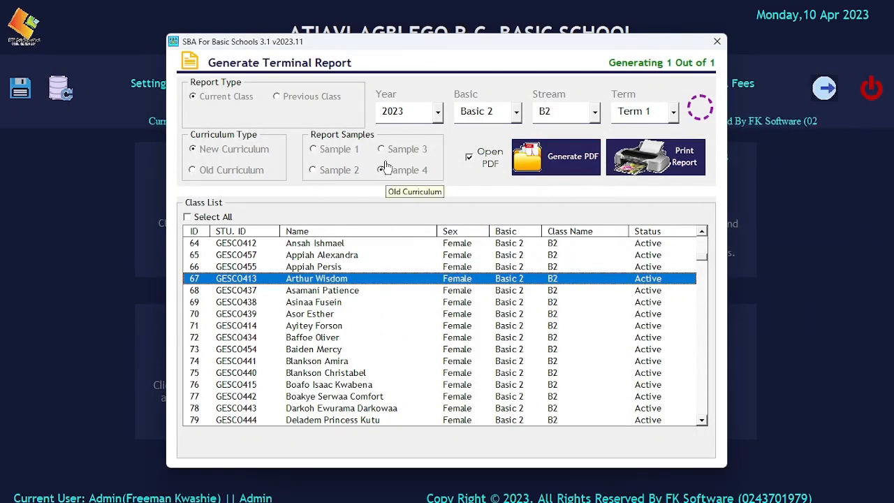
click(452, 293)
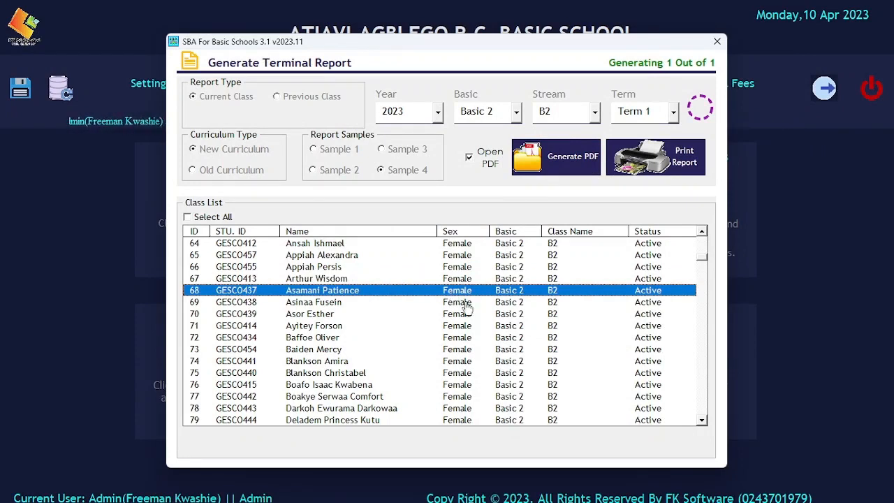
ctrl+click(455, 314)
ctrl+click(455, 349)
ctrl+click(456, 374)
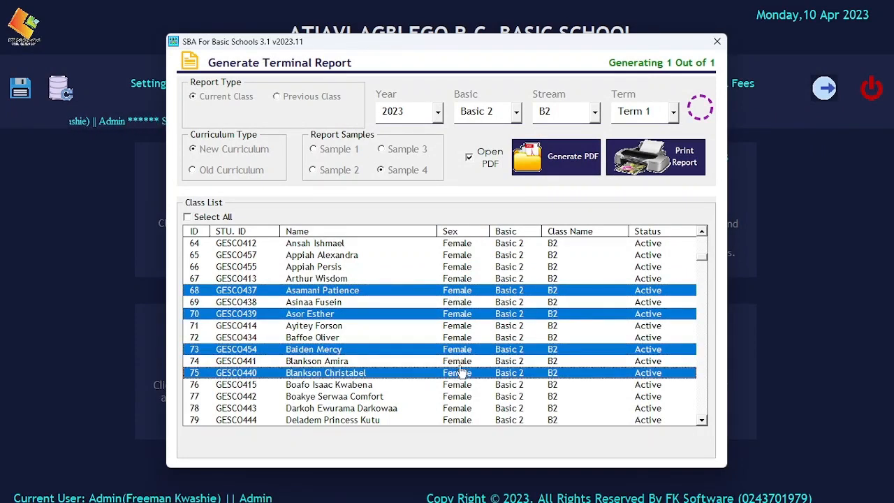
Step: Generate their four PDF terminal reports on the Desktop, closing each opened PDF
click(540, 162)
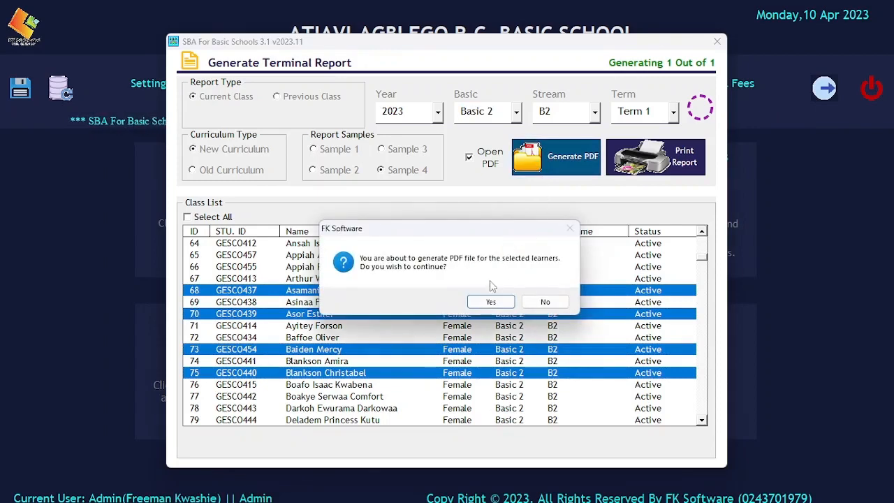
click(481, 300)
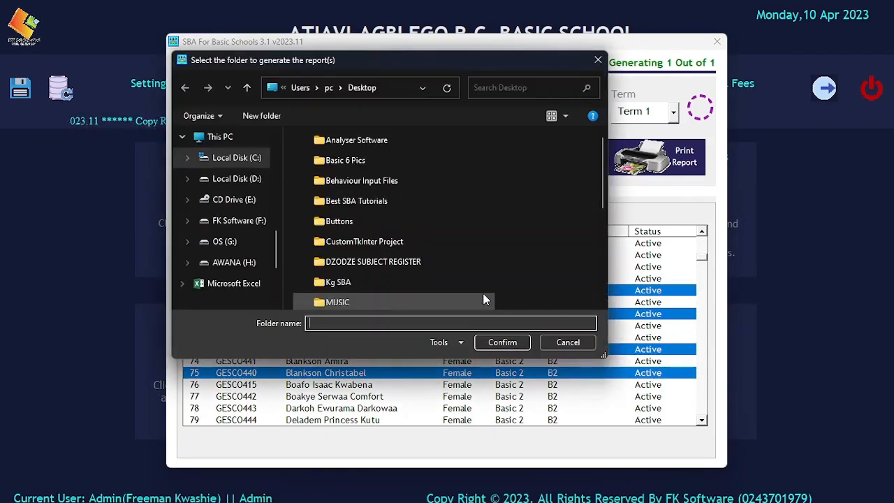
scroll(245, 200, up, 8)
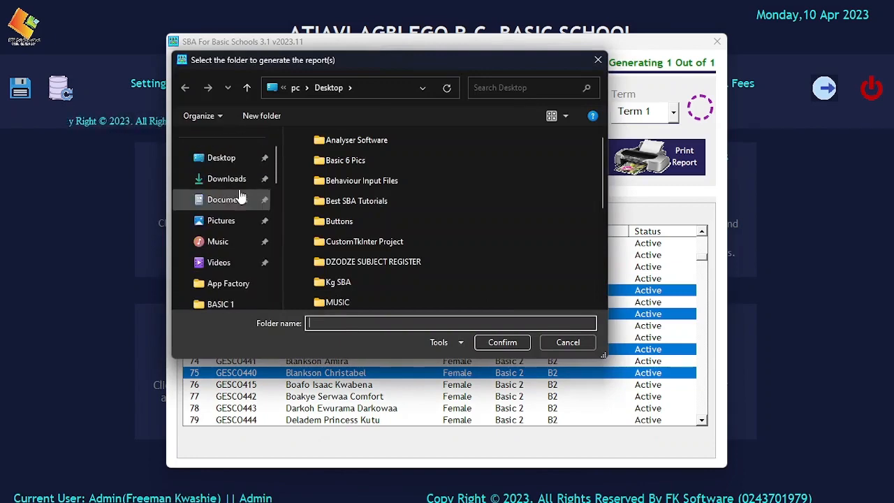
click(222, 159)
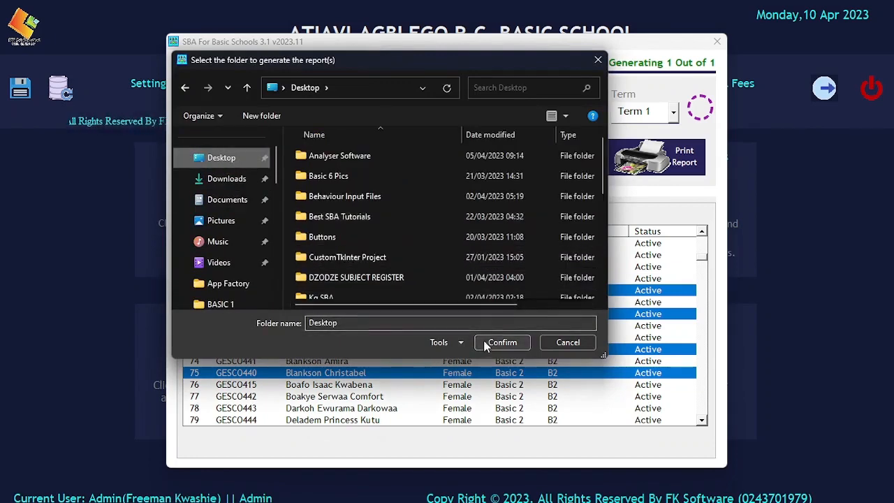
click(484, 343)
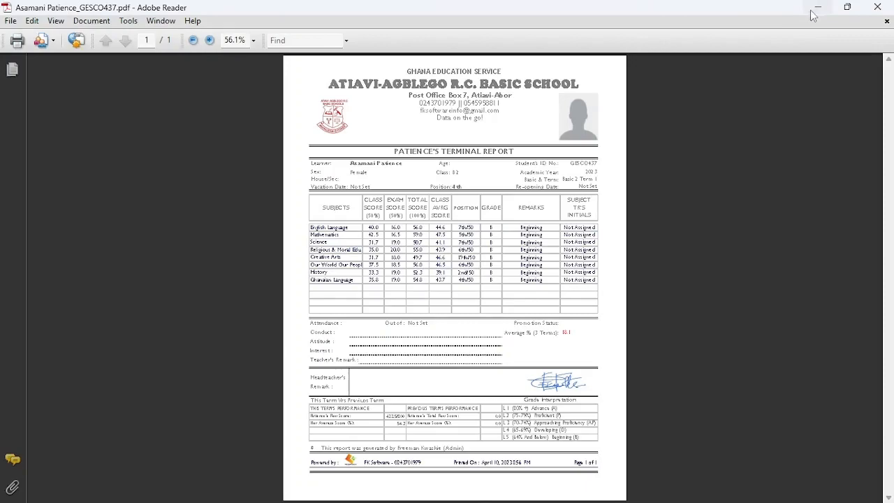
click(816, 8)
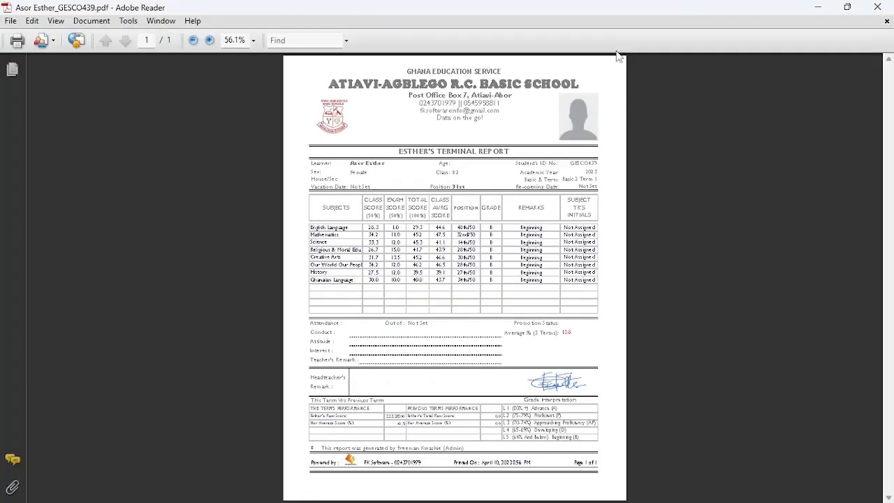
click(877, 7)
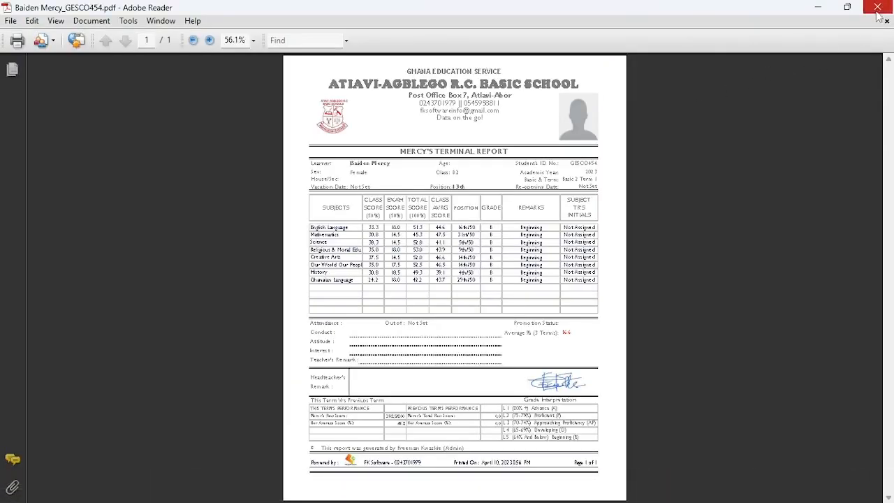
click(878, 7)
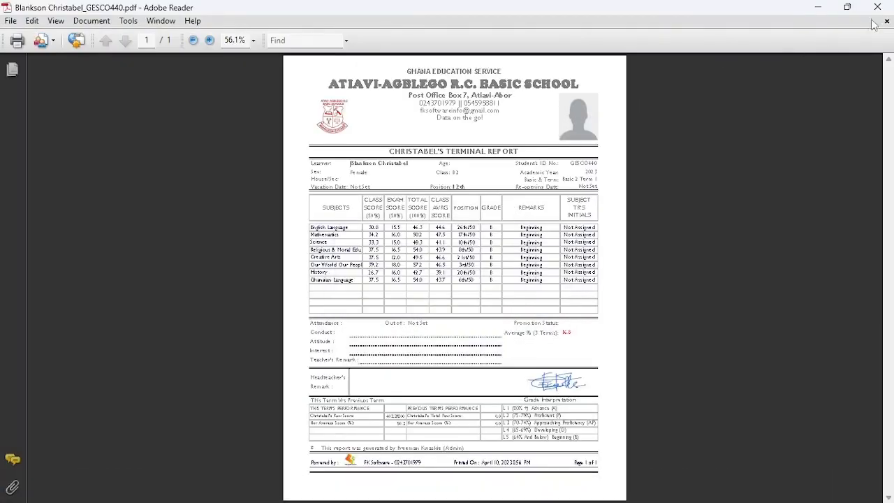
click(877, 7)
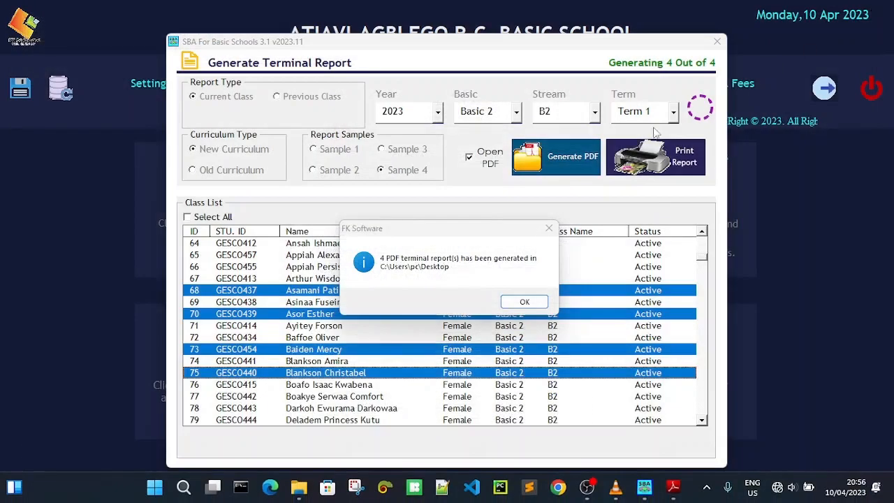
click(523, 301)
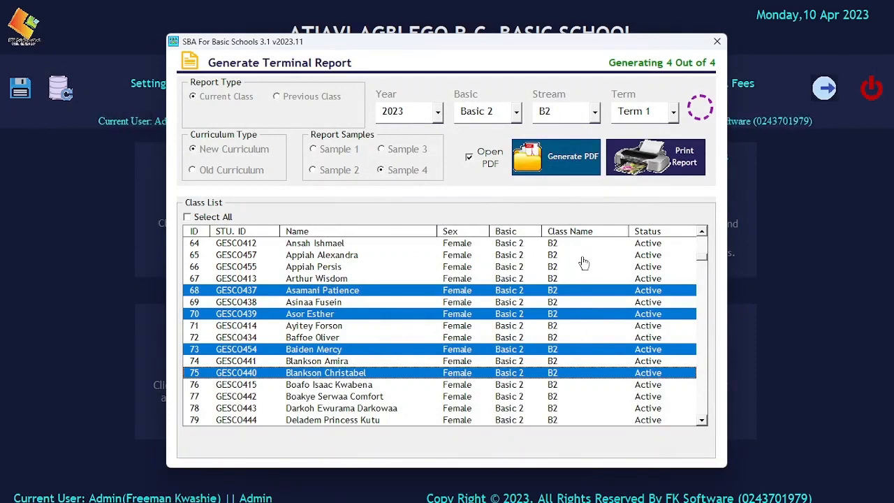
click(685, 162)
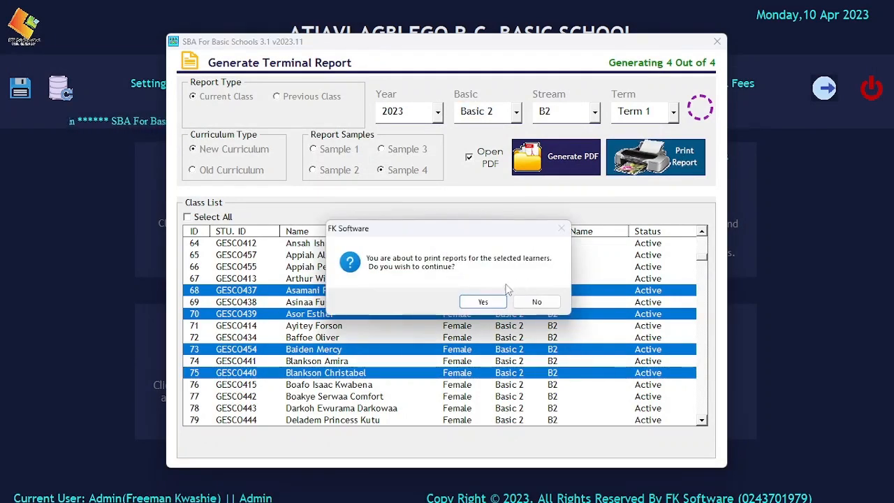
click(482, 302)
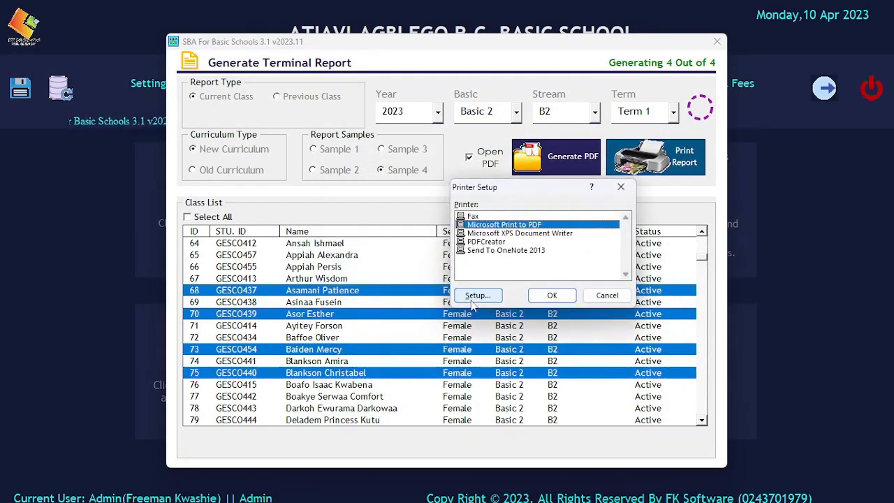
drag(534, 188, 484, 177)
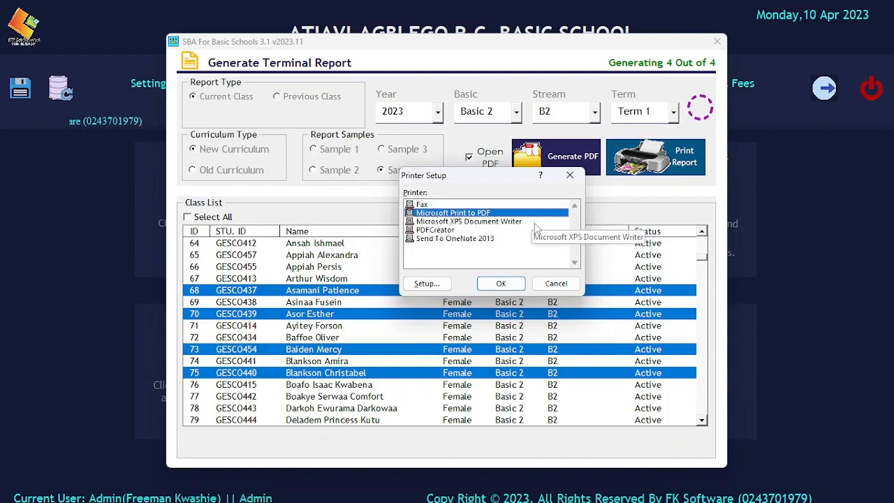
click(542, 287)
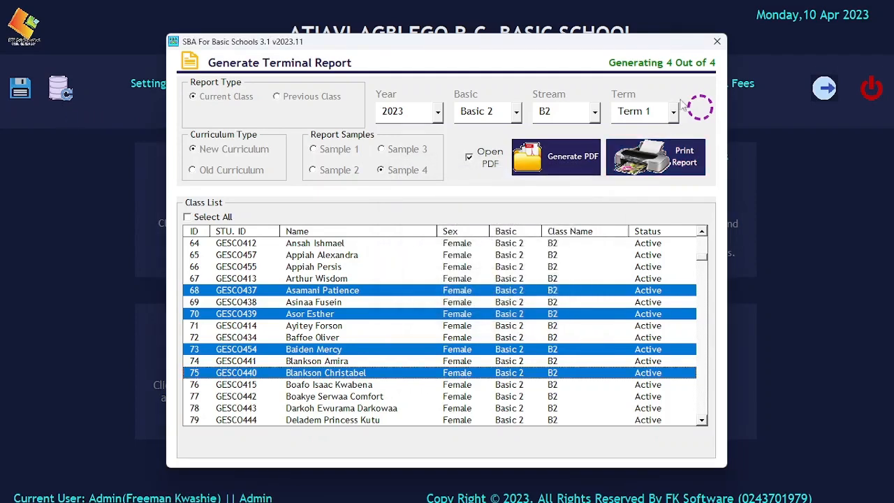
Step: Close the terminal report and start a Subject Analysis for year 2023, Basic 2
click(715, 42)
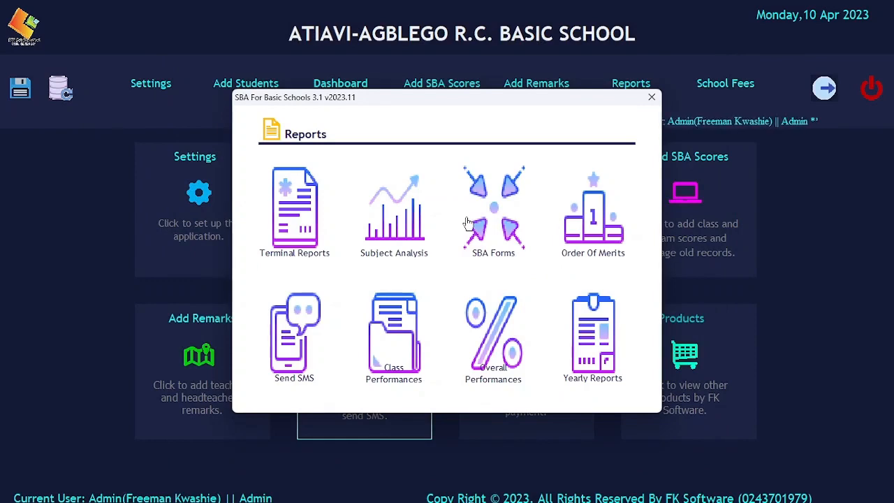
click(394, 219)
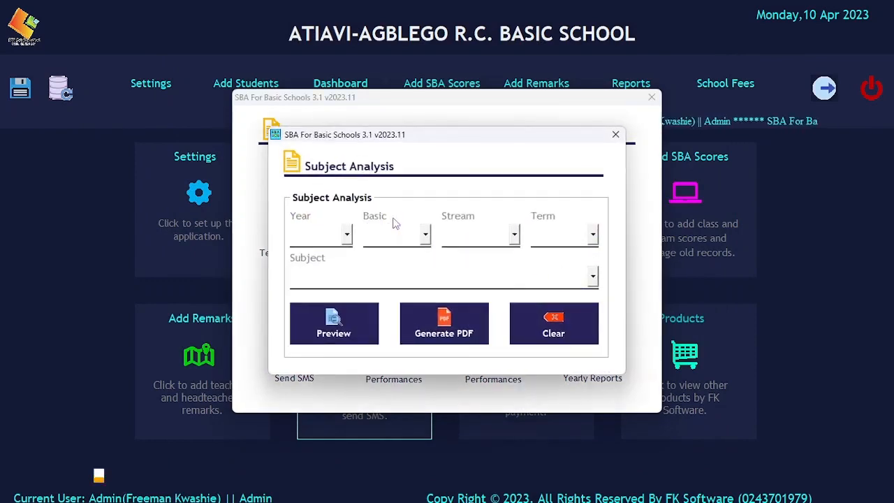
click(348, 235)
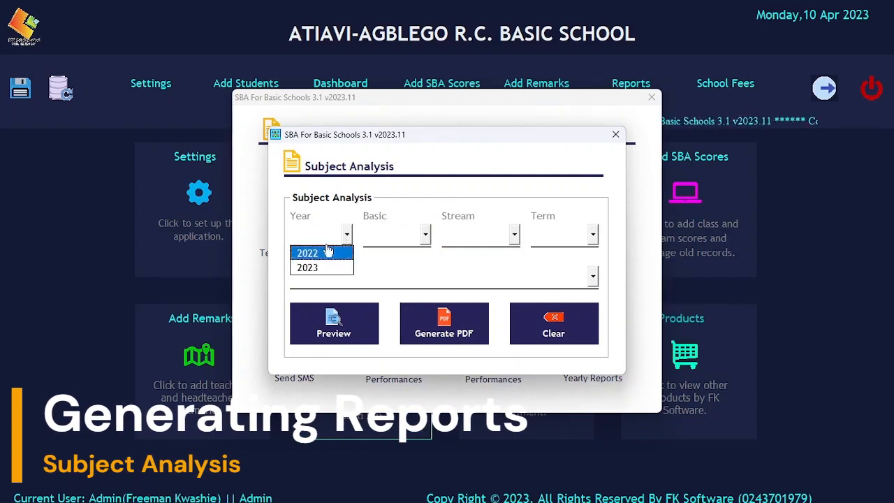
click(352, 265)
click(393, 236)
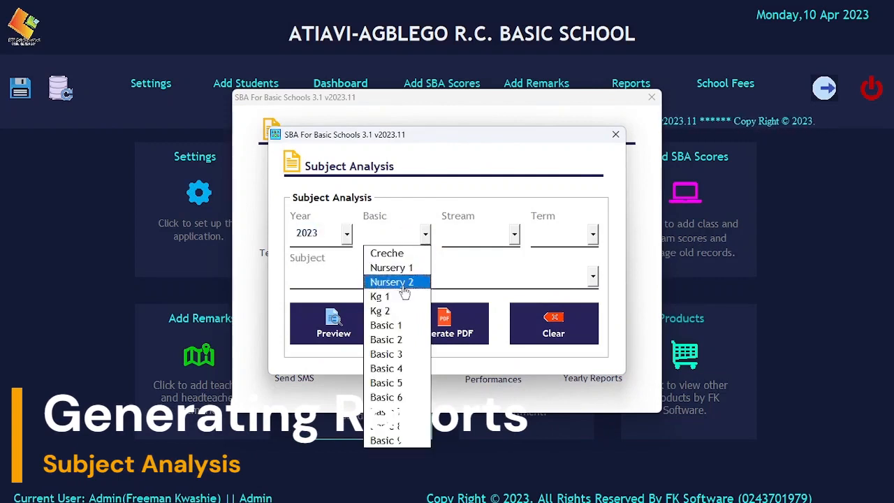
click(386, 340)
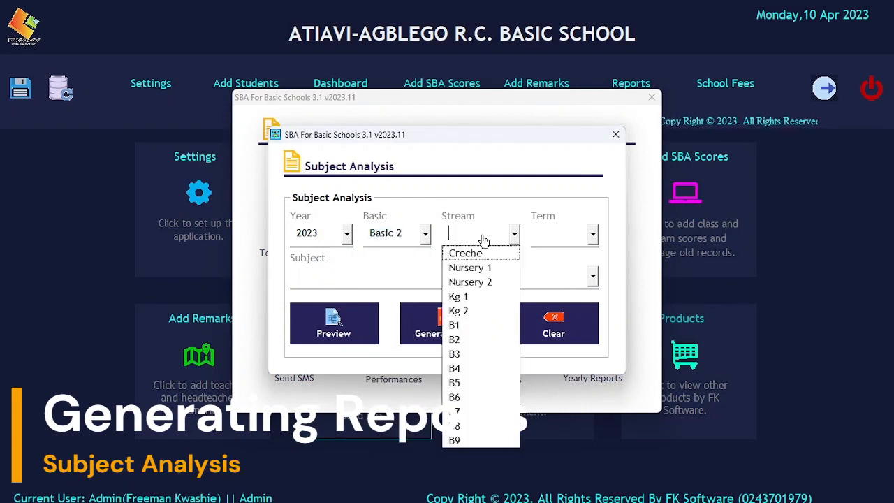
Step: Choose stream B2, Term 1 and English Language, then preview the analysis
click(483, 235)
click(453, 340)
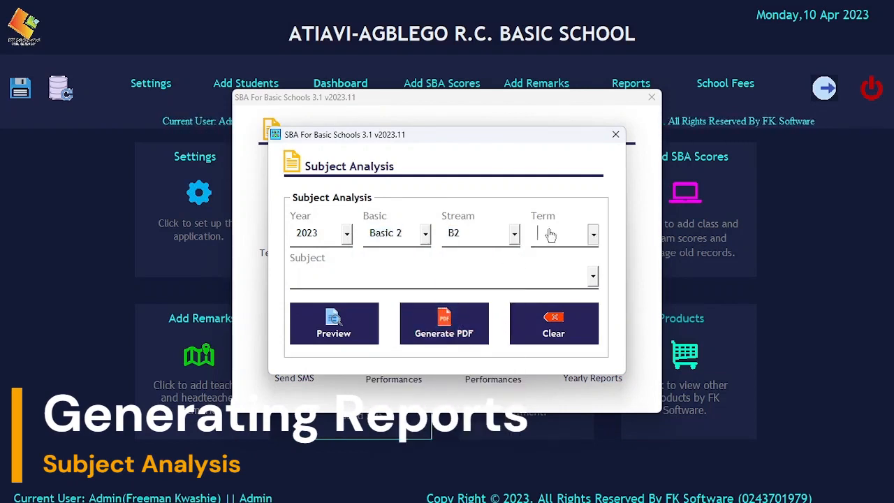
click(592, 236)
click(553, 253)
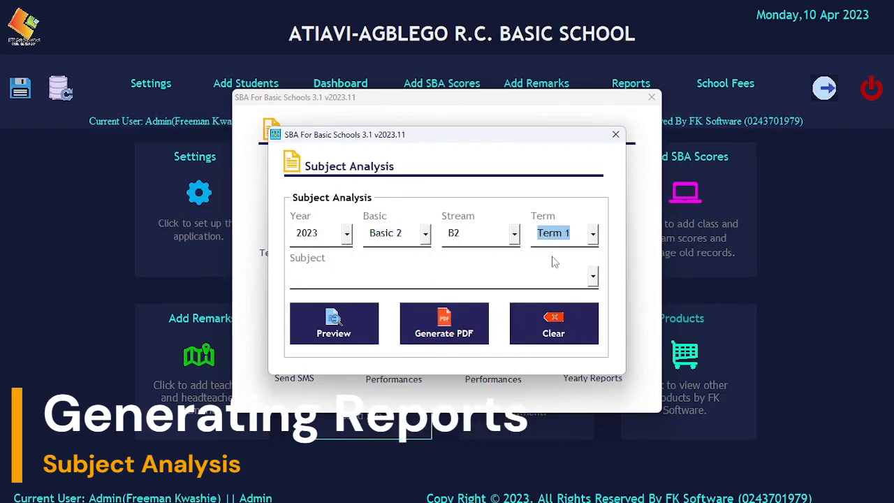
click(558, 273)
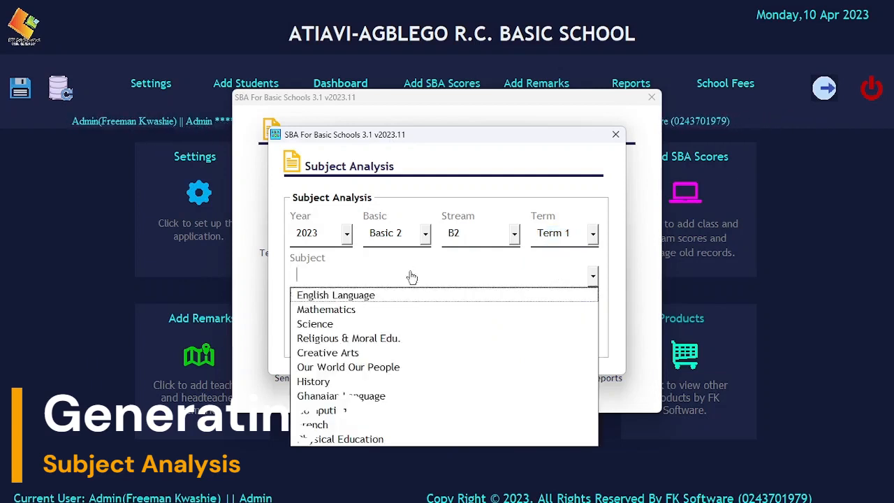
click(356, 296)
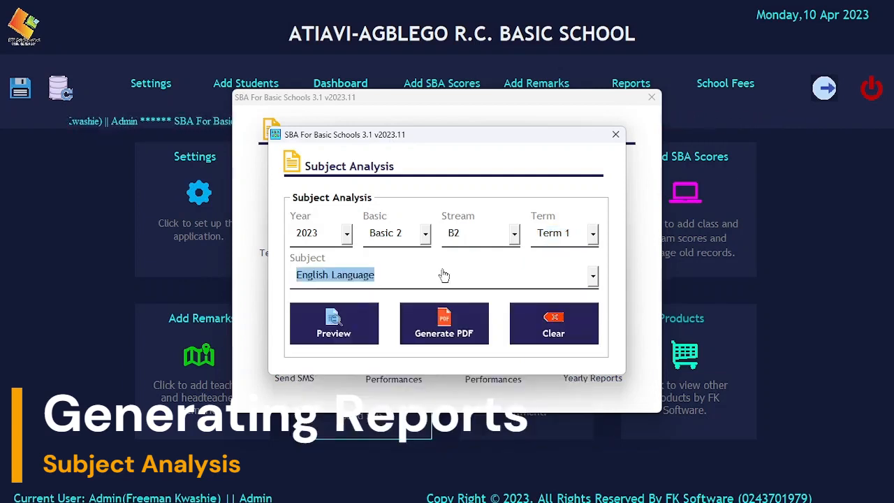
click(346, 324)
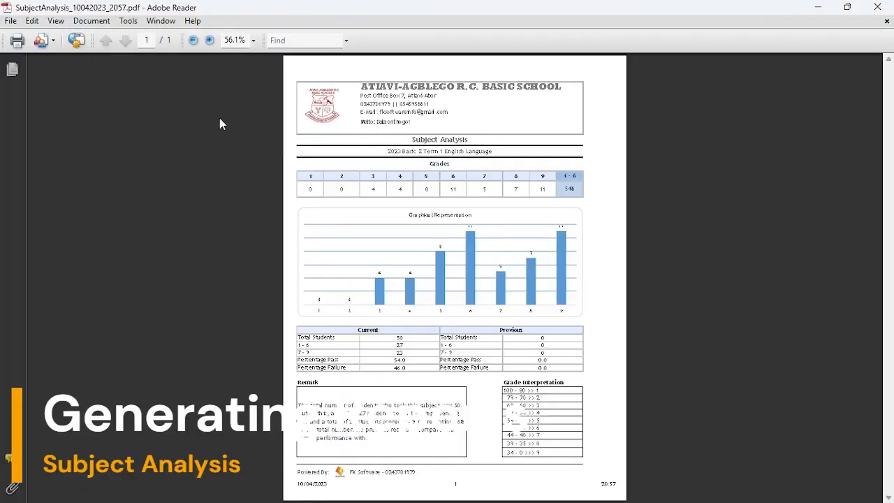
Step: Read the English Language analysis at 100%: 27 of 50 students at grades 1–6, 23 at 7–9
click(209, 40)
click(209, 40)
click(210, 40)
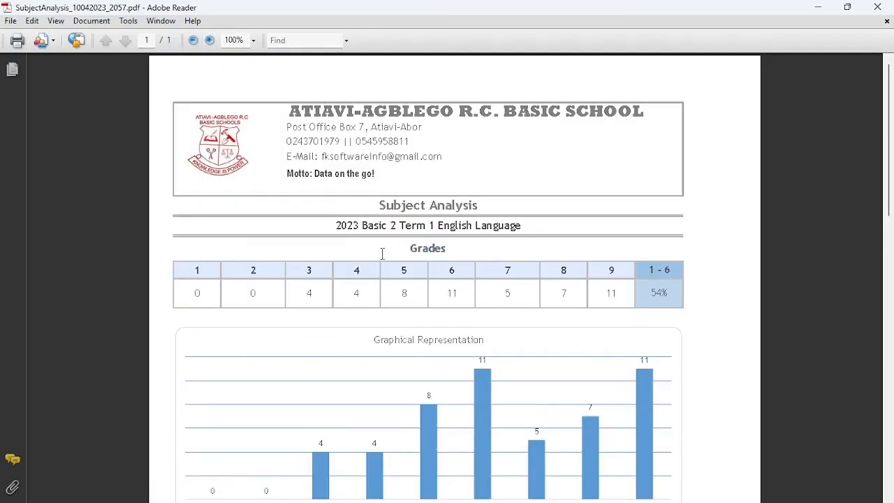
scroll(391, 255, down, 1)
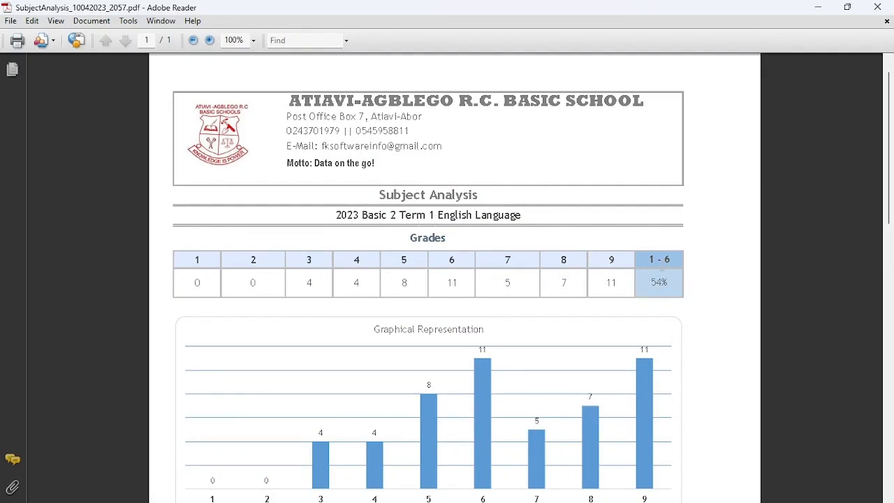
scroll(657, 290, down, 5)
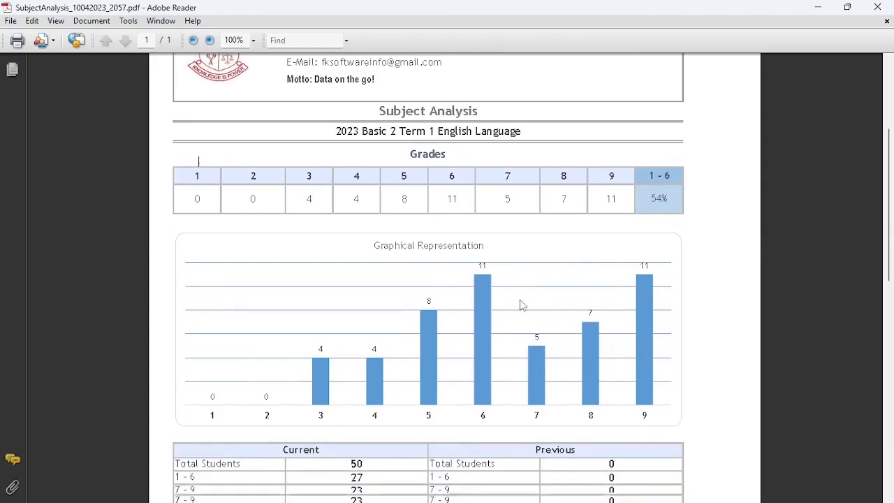
scroll(521, 305, down, 5)
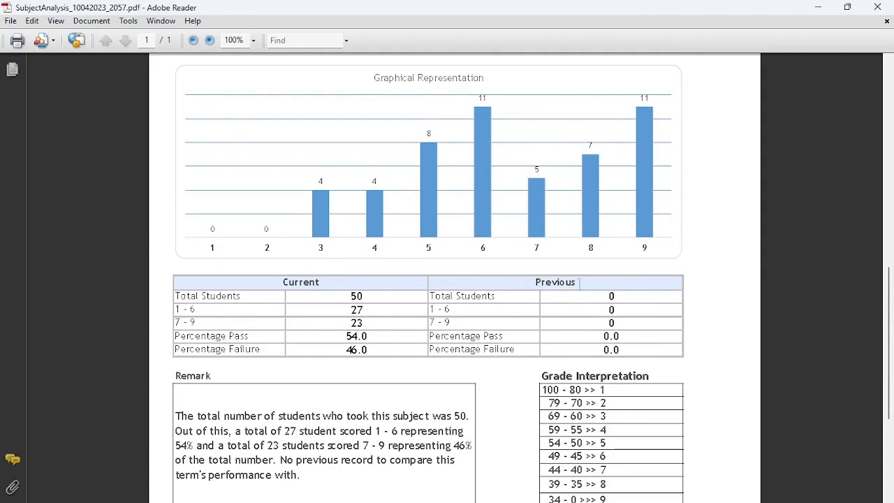
scroll(479, 304, down, 3)
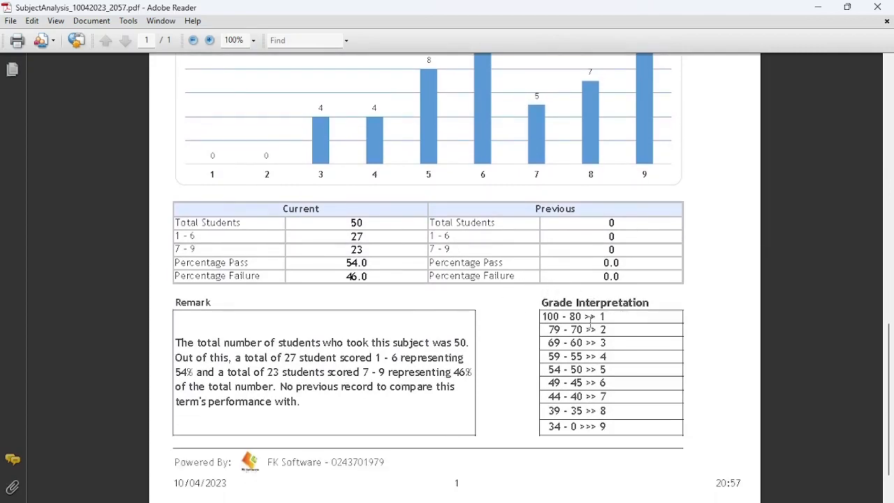
scroll(579, 356, down, 1)
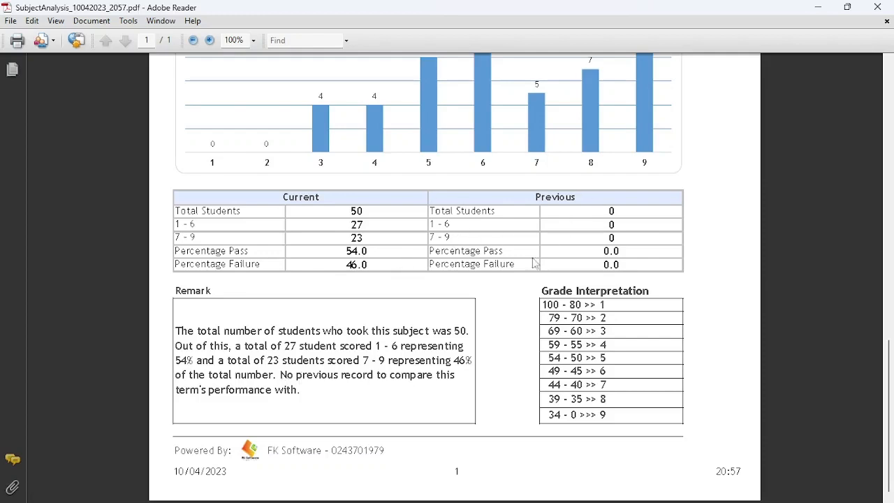
scroll(348, 381, up, 5)
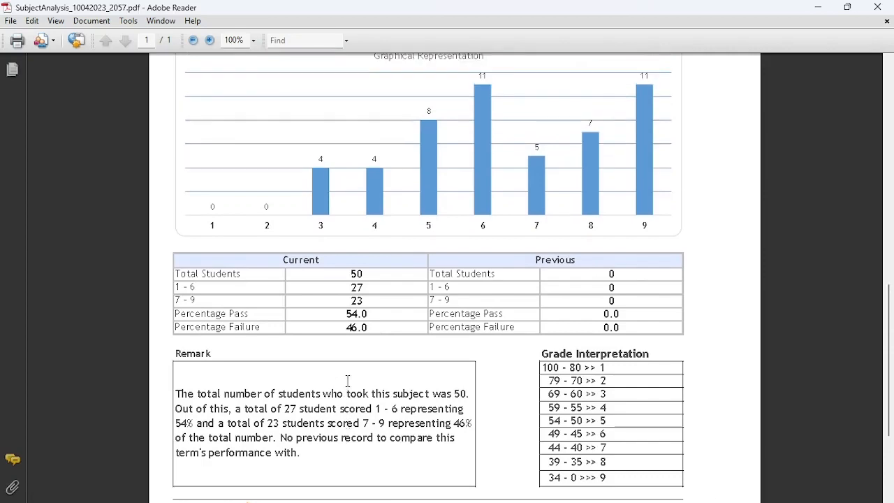
scroll(349, 385, up, 4)
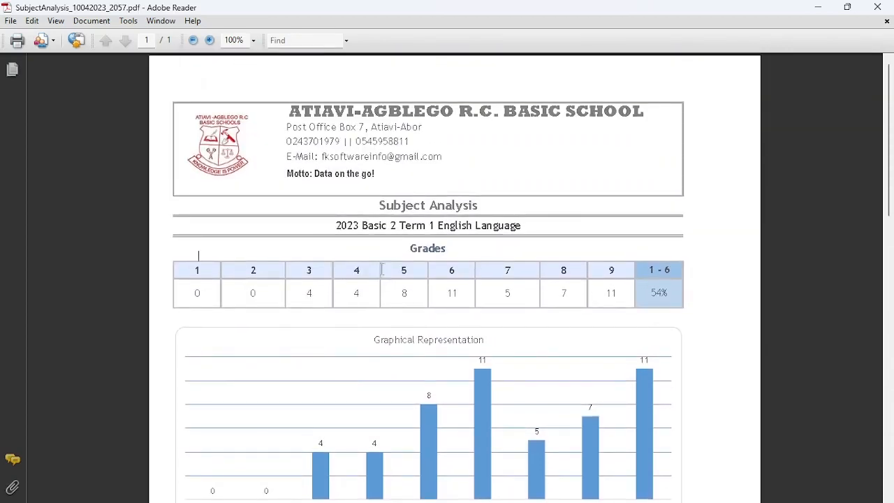
scroll(382, 270, down, 9)
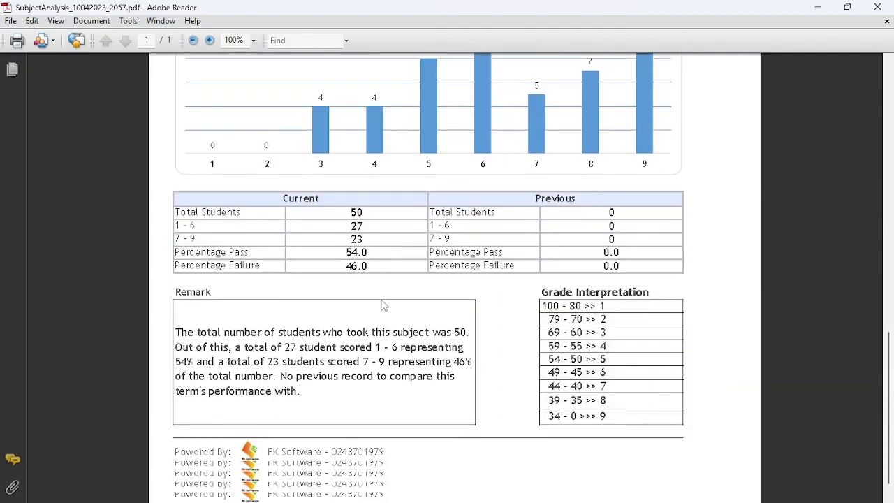
scroll(384, 300, up, 7)
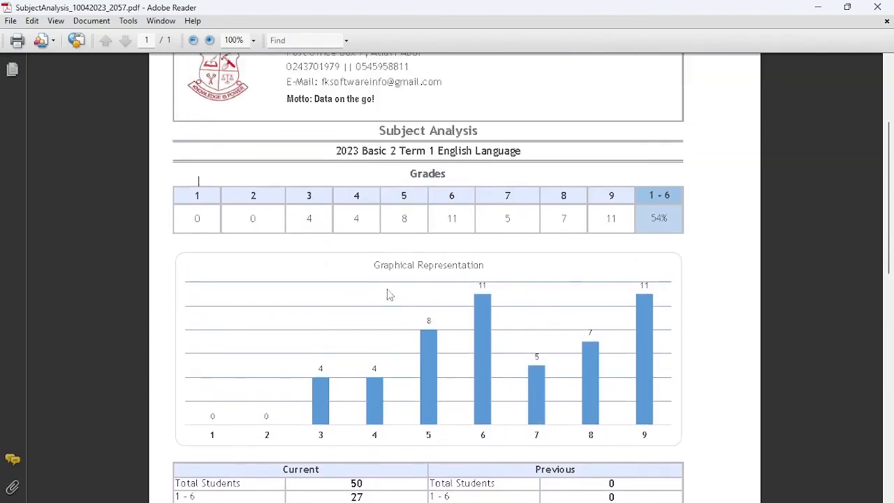
scroll(389, 295, up, 2)
Step: Close the subject analysis PDF and dialog, then start an SBA form for year 2023
click(877, 7)
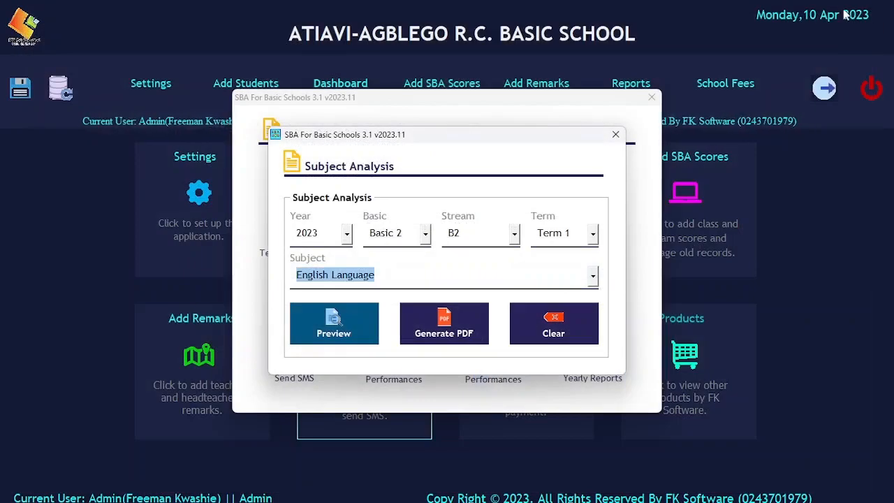
click(615, 135)
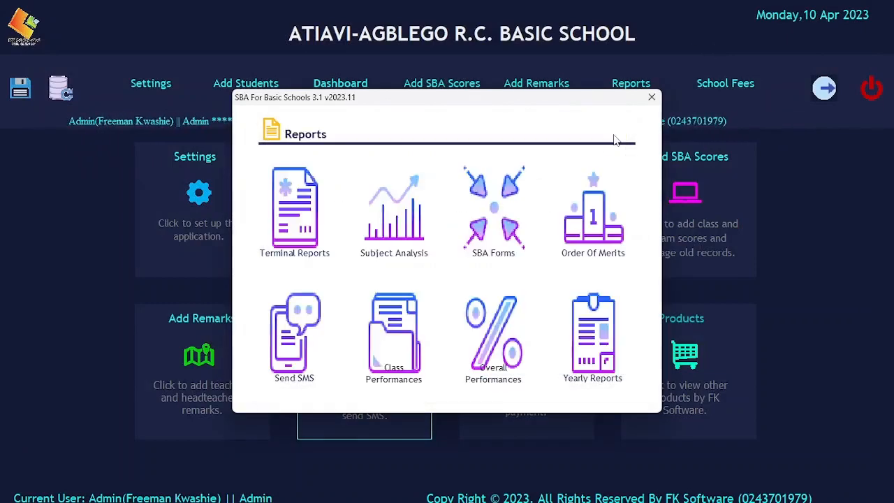
click(494, 207)
click(342, 231)
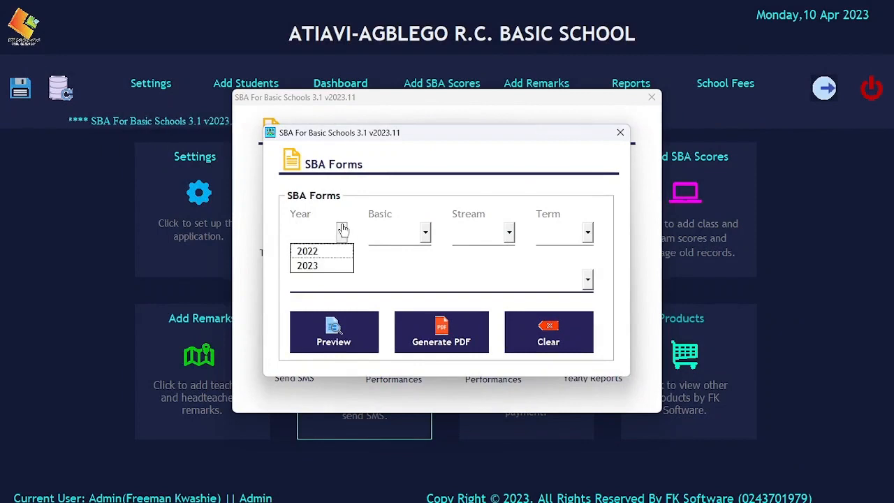
click(308, 266)
Step: Choose Basic 2, stream B2, Term 1 and Mathematics, and generate the SBA form PDF
click(394, 234)
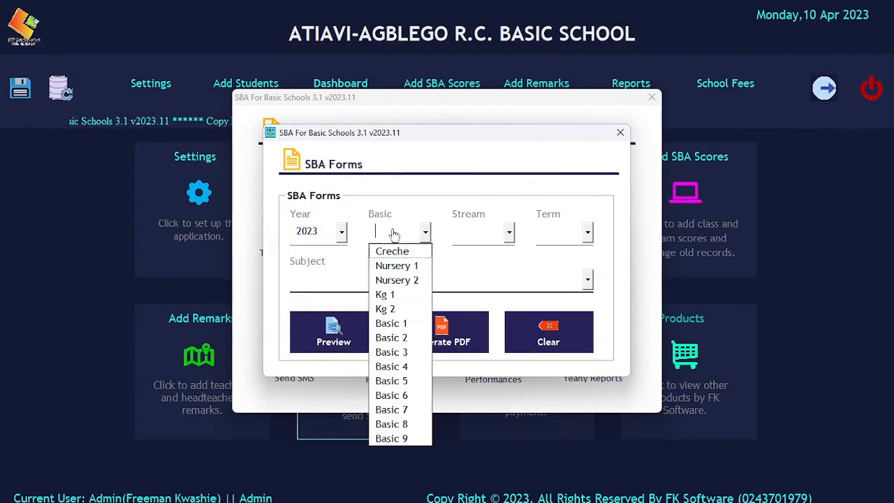
click(391, 337)
click(479, 235)
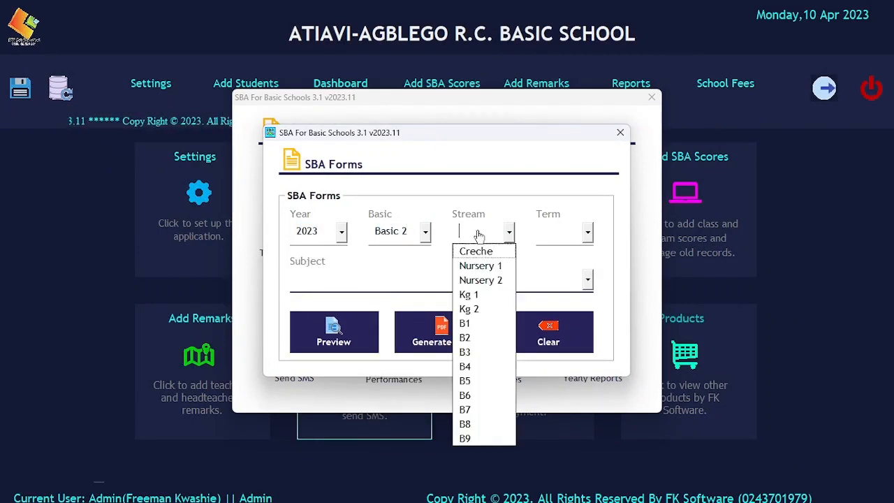
click(471, 337)
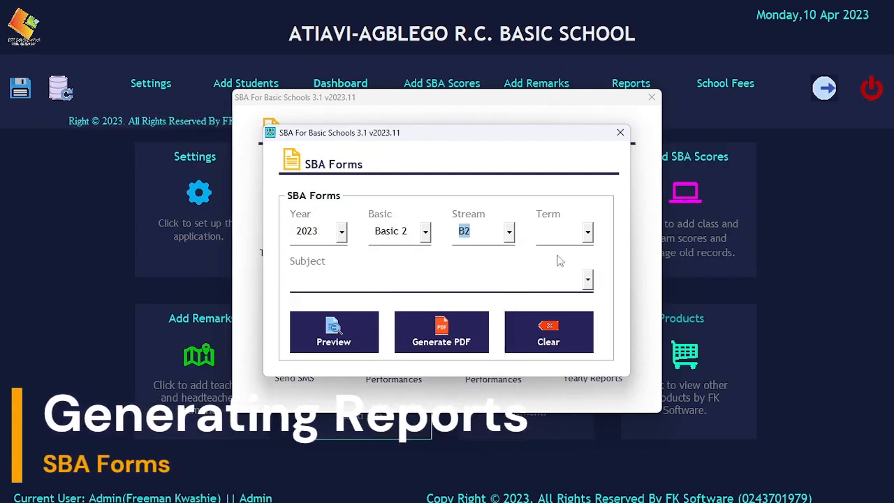
click(563, 235)
click(559, 250)
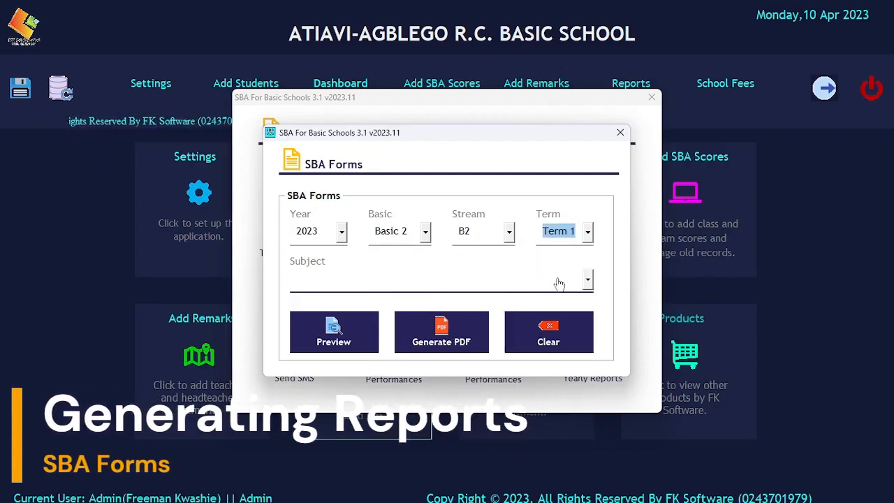
click(559, 283)
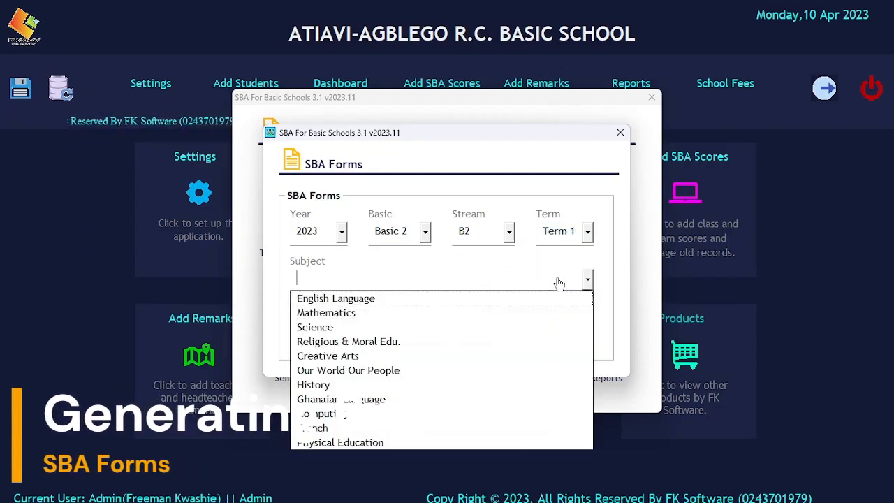
click(334, 313)
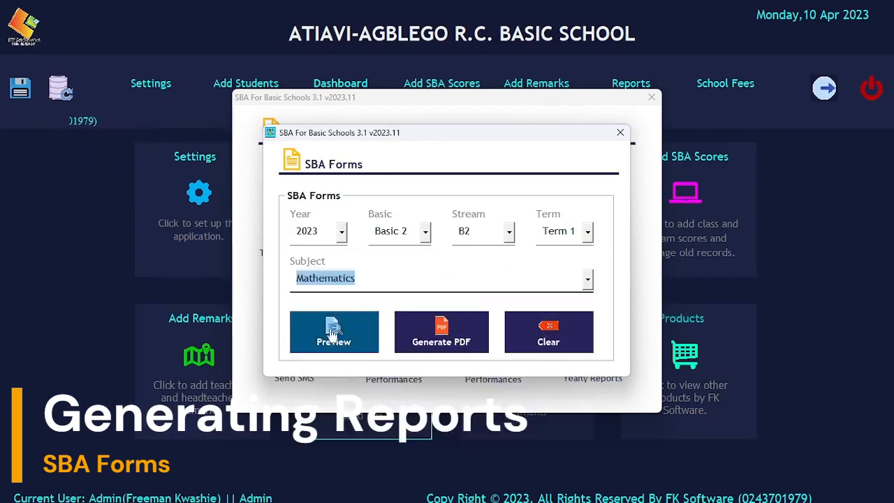
click(426, 349)
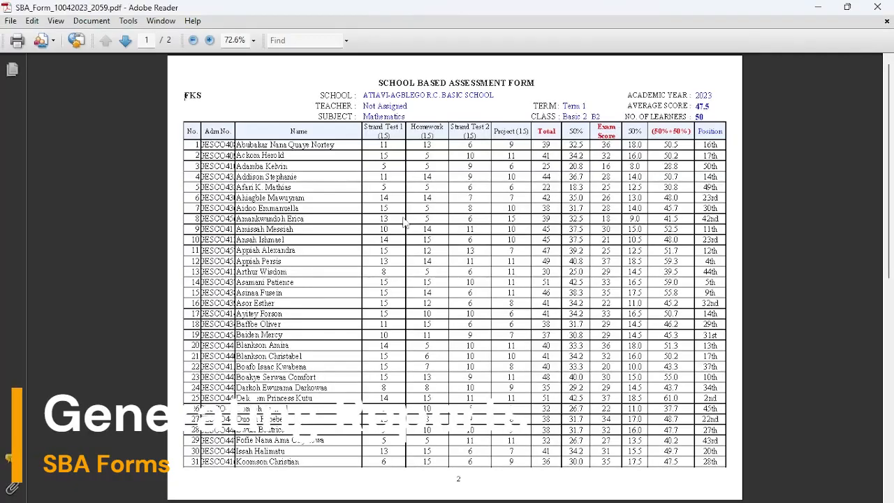
Step: Review both pages of the Mathematics SBA form at 100%, then close the PDF and SBA Forms dialog
click(209, 40)
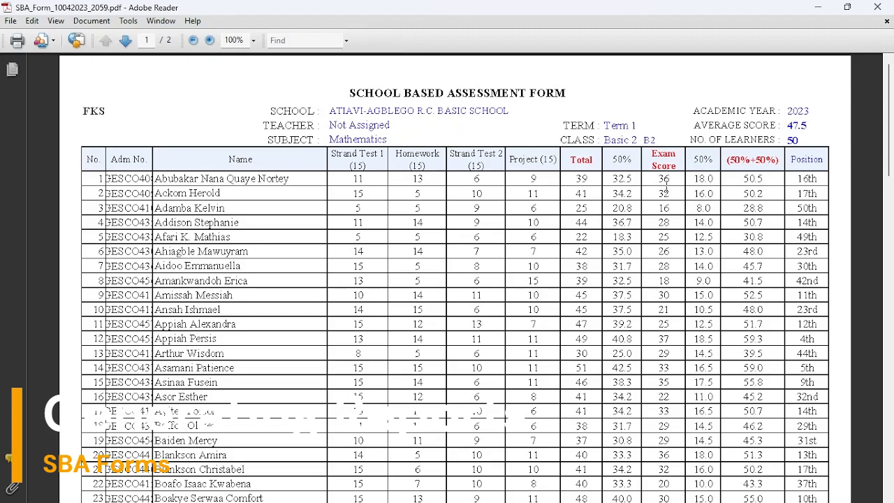
scroll(665, 185, down, 1)
scroll(649, 185, down, 10)
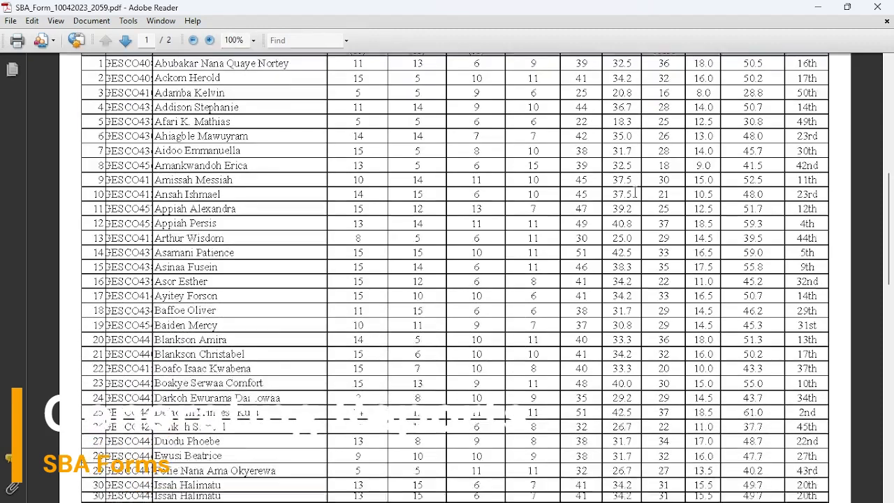
scroll(632, 192, down, 3)
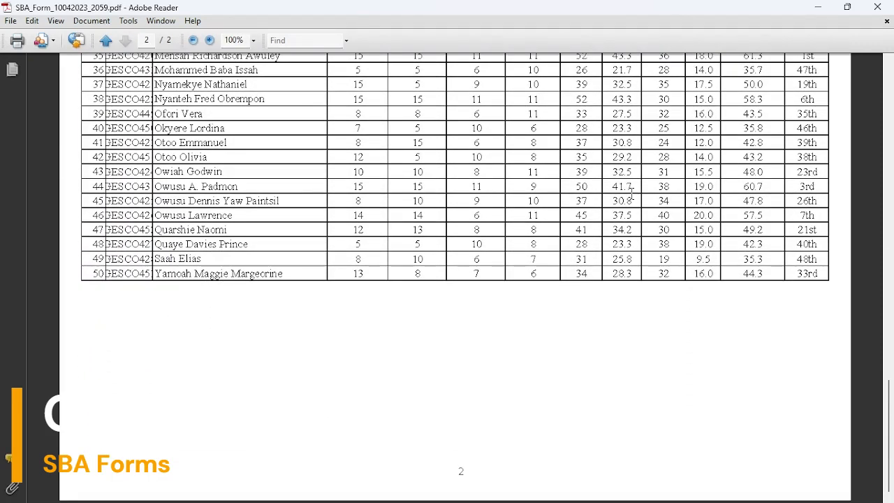
scroll(364, 185, up, 5)
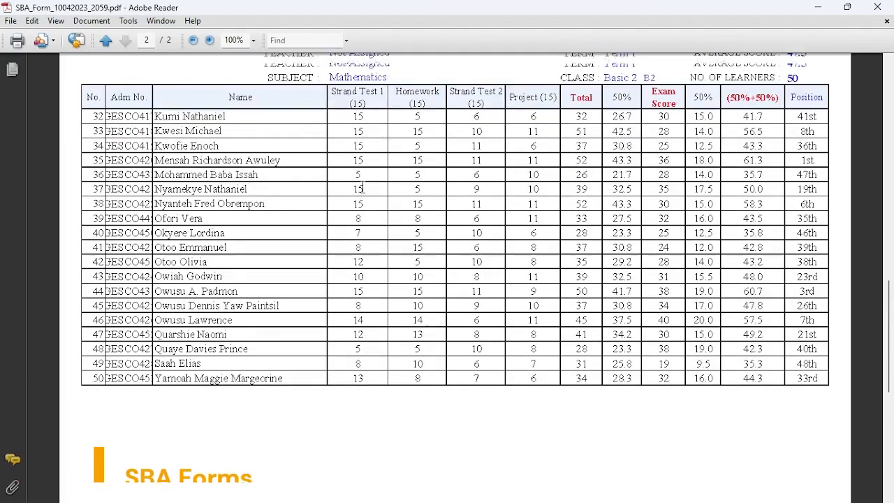
scroll(363, 185, up, 10)
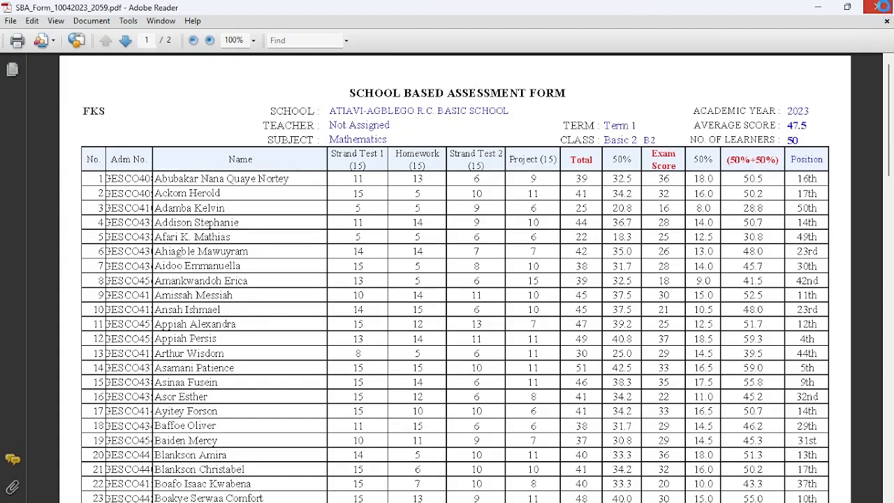
click(877, 7)
click(620, 132)
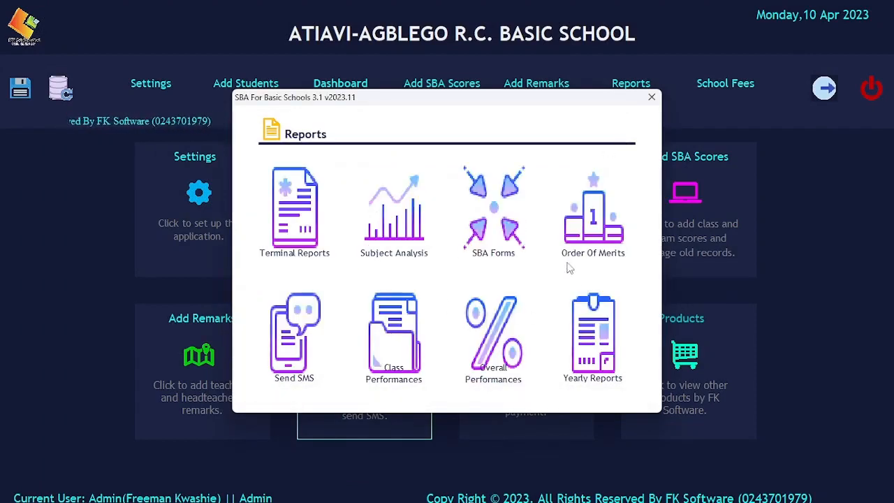
Step: Generate the New-curriculum order of merit for 2023, Basic 2, stream B2, Term 1
click(590, 237)
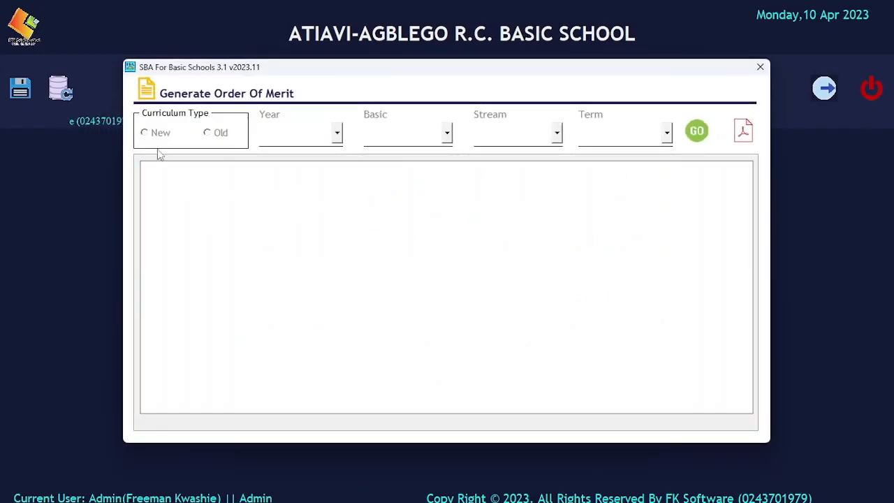
click(149, 132)
click(305, 131)
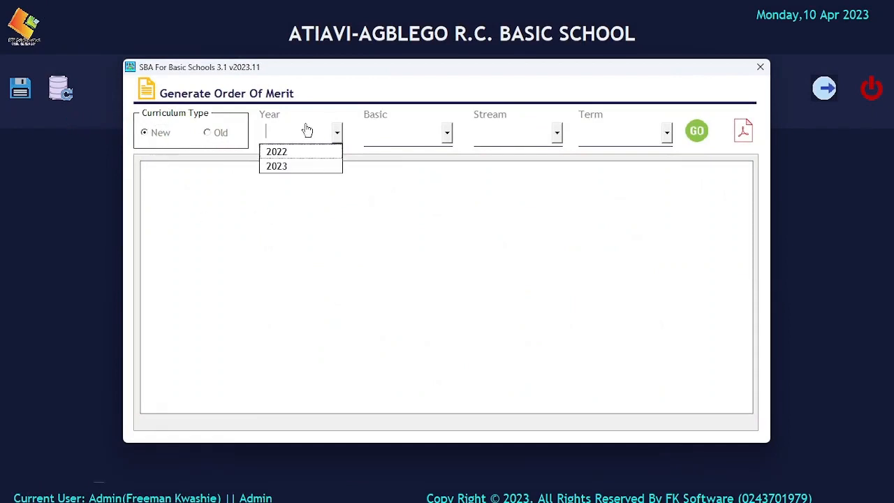
click(301, 168)
click(402, 139)
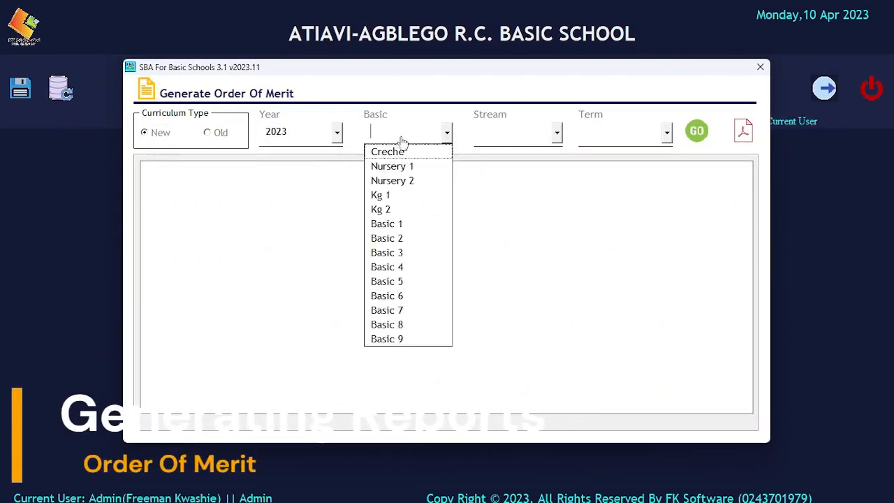
click(404, 238)
click(510, 134)
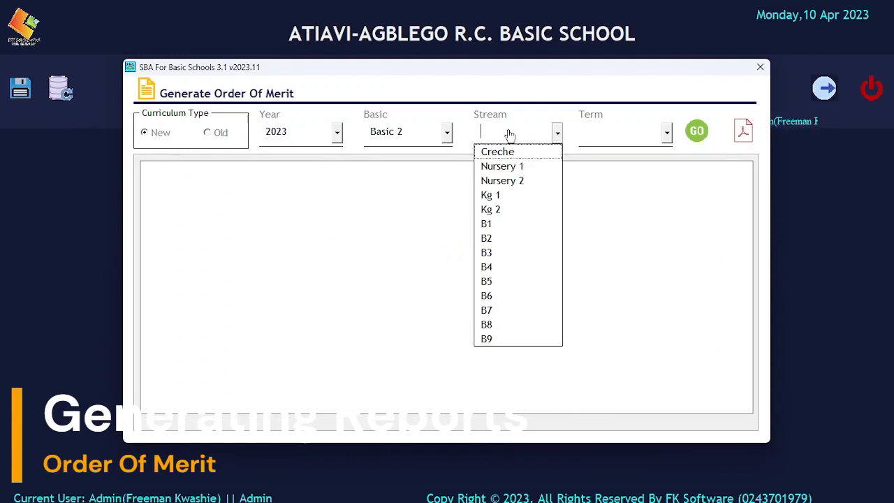
click(507, 238)
click(599, 131)
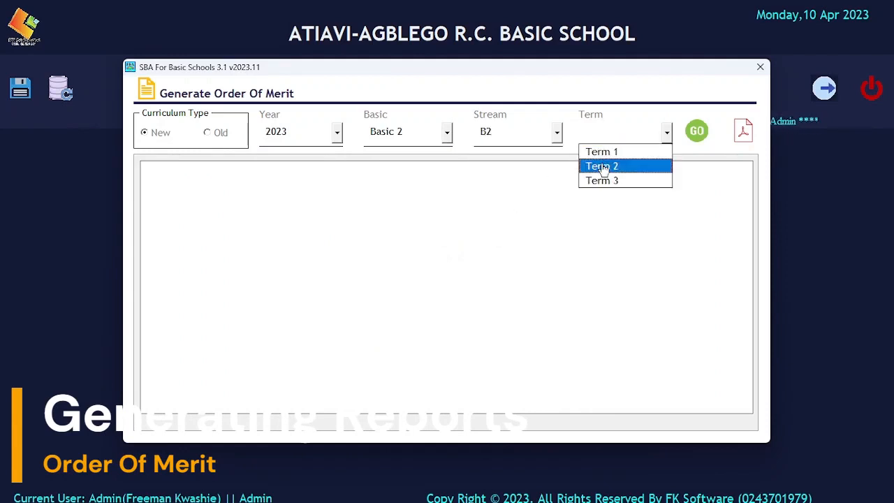
click(601, 151)
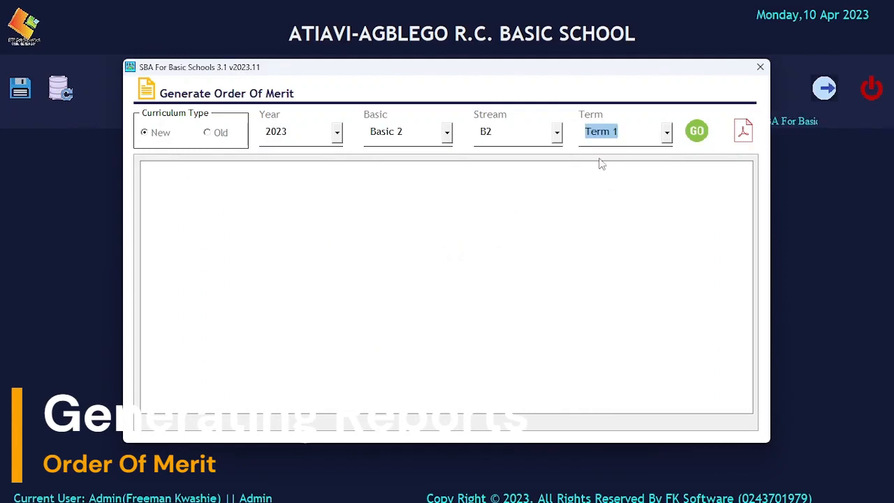
click(695, 132)
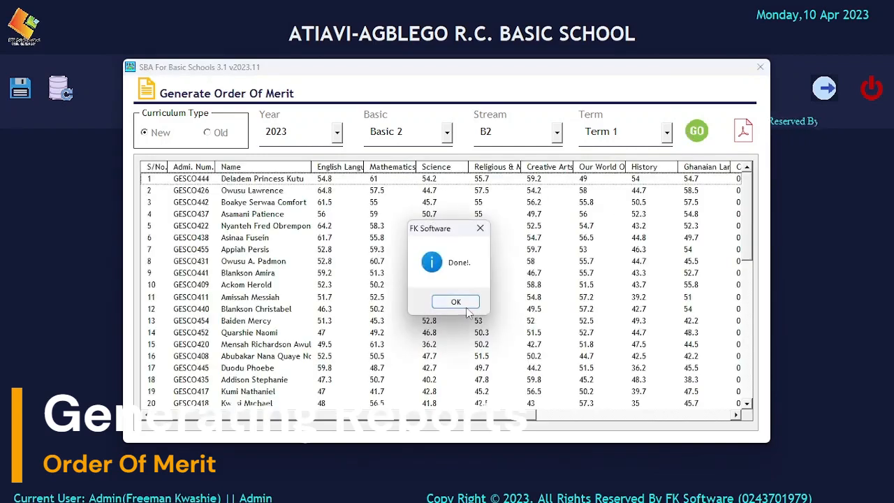
click(461, 305)
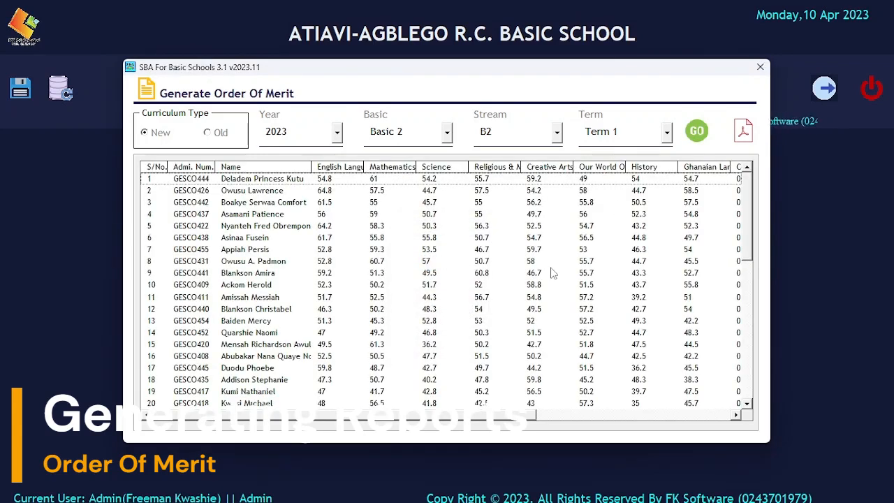
Step: Export the Basic 2 B2 Term 1 order of merit to a saved PDF
click(740, 133)
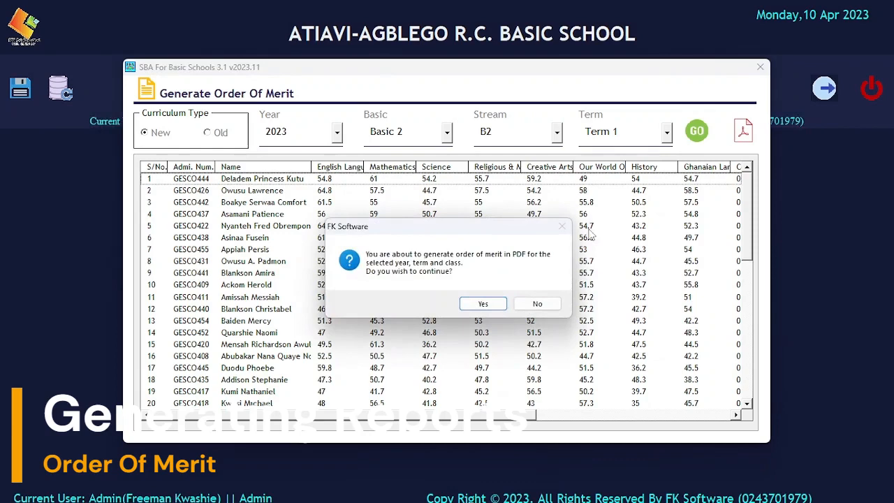
click(484, 305)
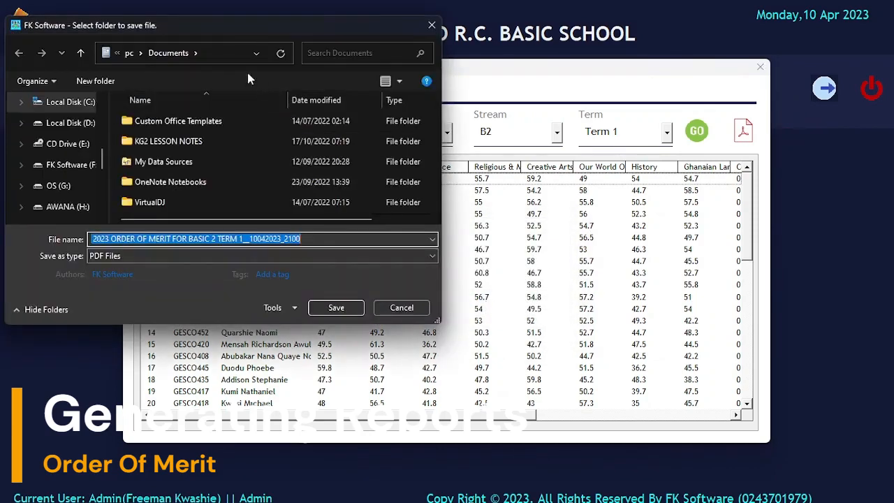
drag(208, 24, 442, 40)
scroll(302, 154, up, 3)
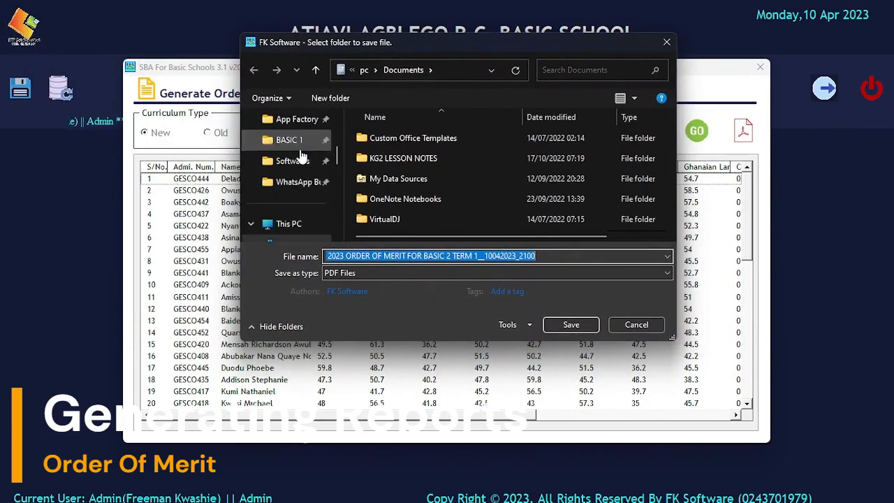
scroll(300, 154, up, 5)
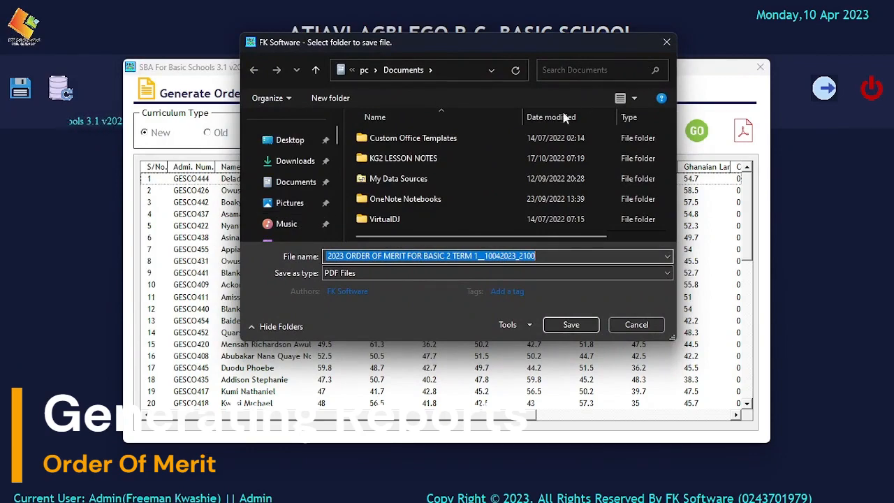
click(612, 321)
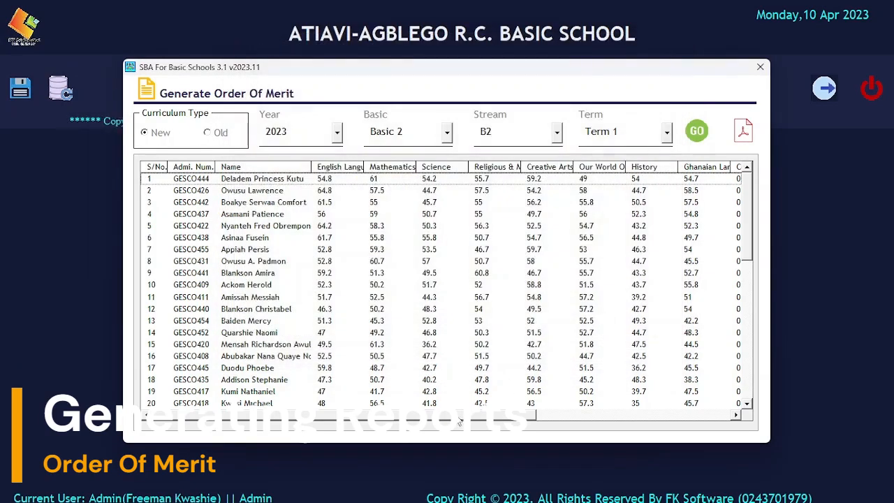
Step: Scroll the order of merit grid to read the TOTAL and POSITION columns
drag(446, 418, 650, 417)
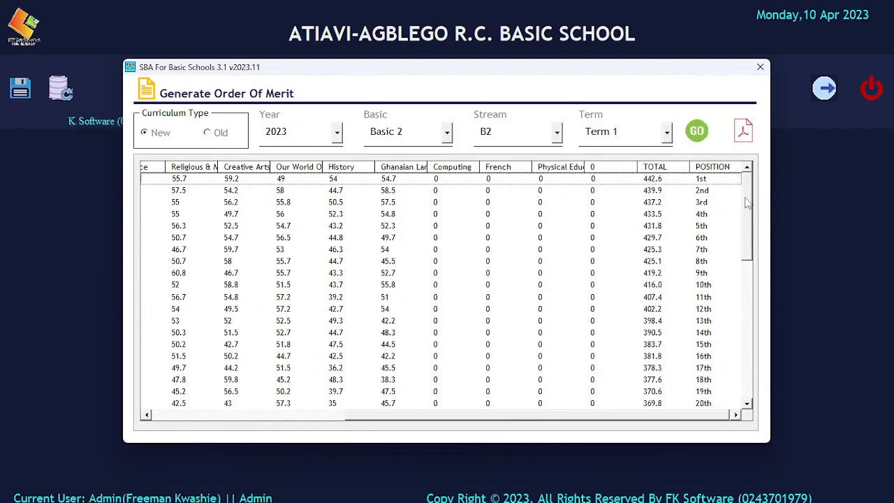
drag(746, 202, 747, 260)
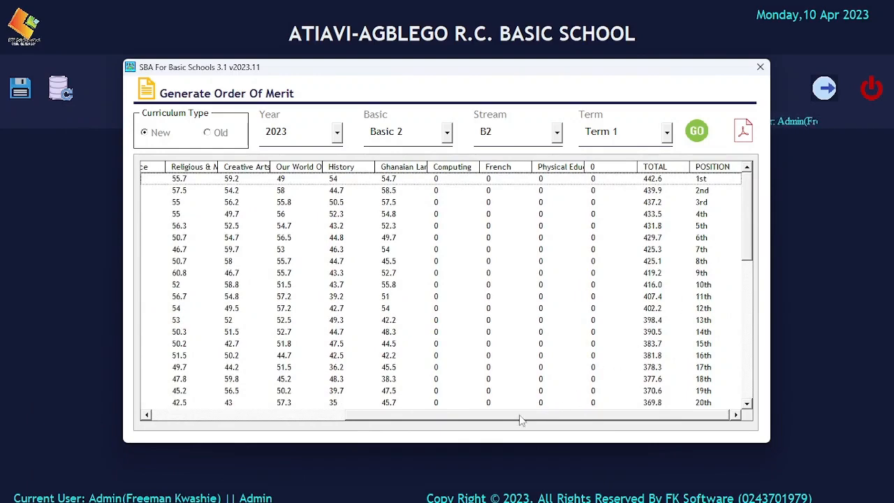
drag(524, 417, 264, 417)
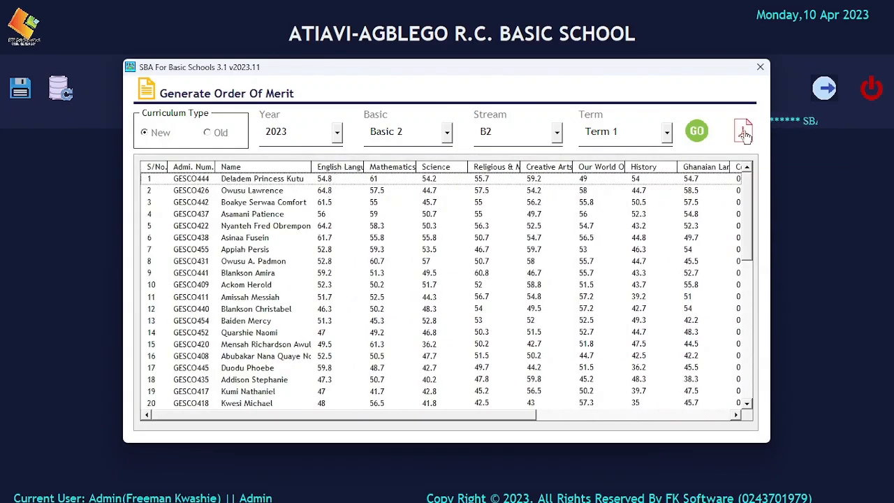
Step: Close the order of merit, briefly open Class Performances, then open SMS & E-mail Reports
click(760, 67)
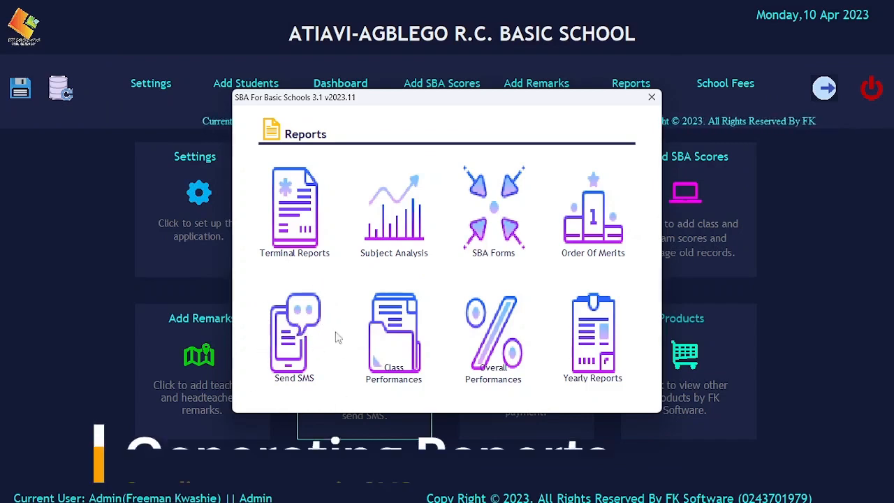
click(389, 338)
click(632, 122)
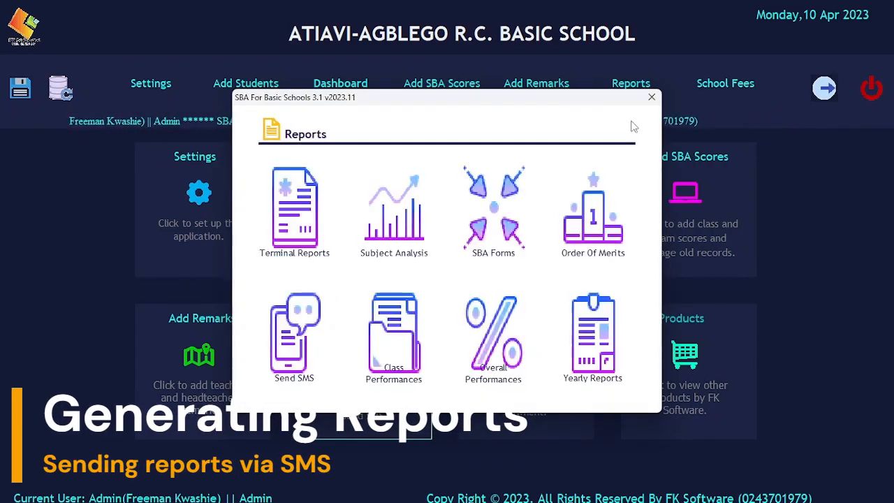
click(287, 342)
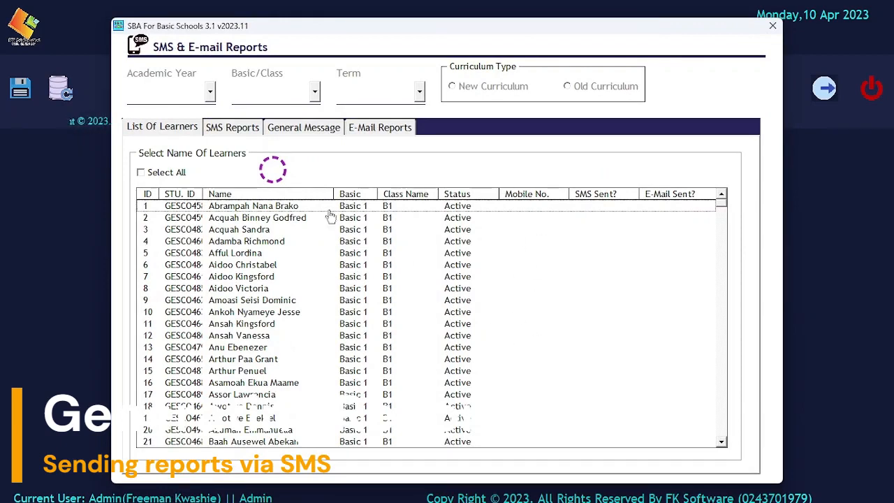
Step: Select academic year 2023, Basic 2, Term 1 and tick New Curriculum
click(184, 91)
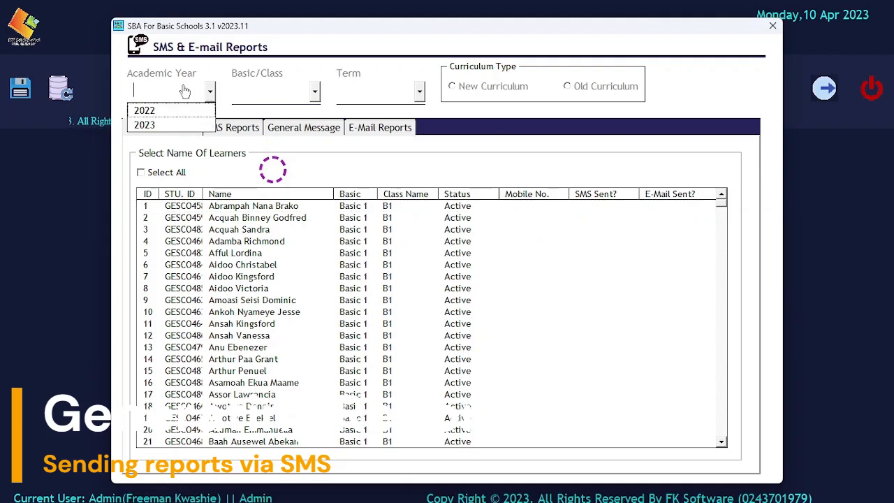
click(155, 125)
click(264, 90)
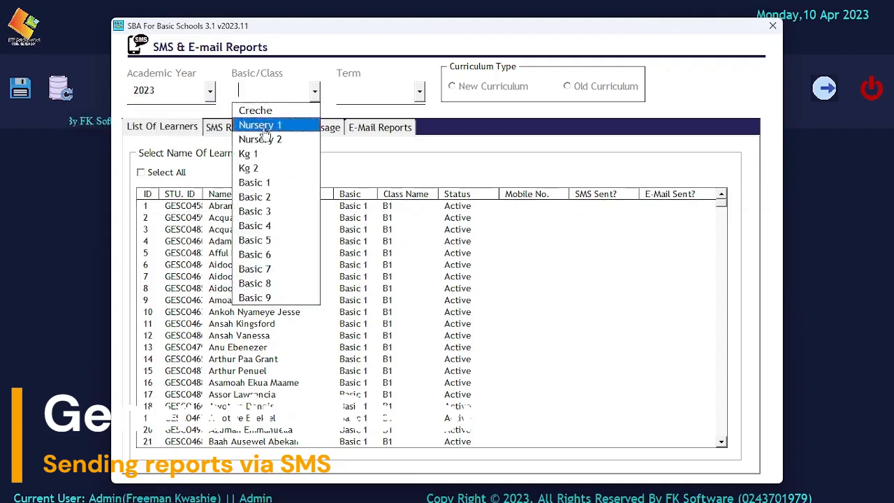
click(265, 199)
click(370, 91)
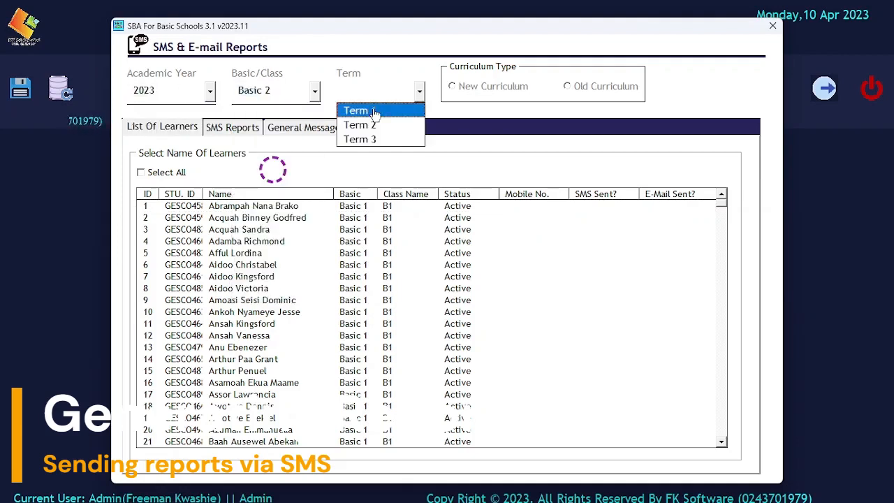
click(375, 112)
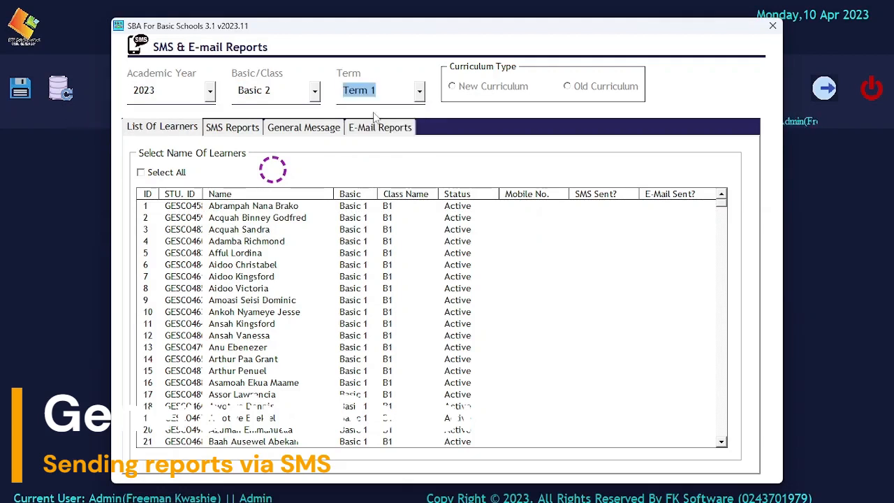
click(472, 88)
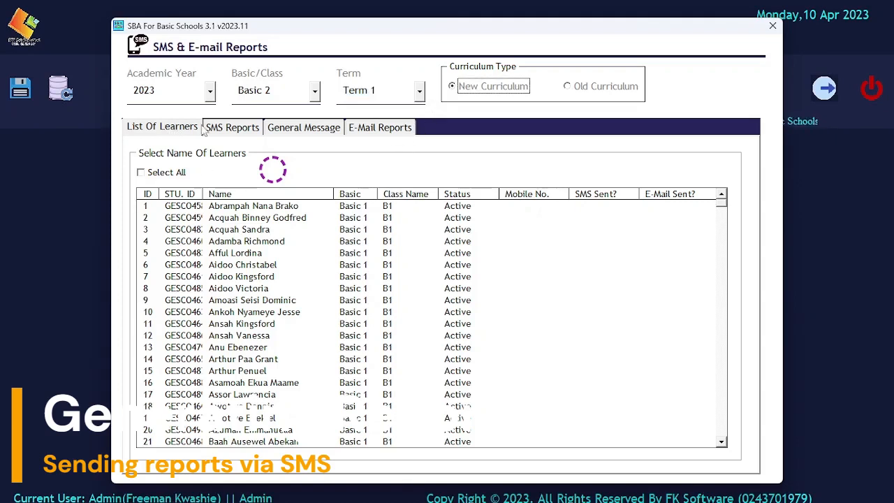
Step: Look through the SMS Reports, General Message and E-Mail Reports tabs, ending on List Of Learners
click(227, 128)
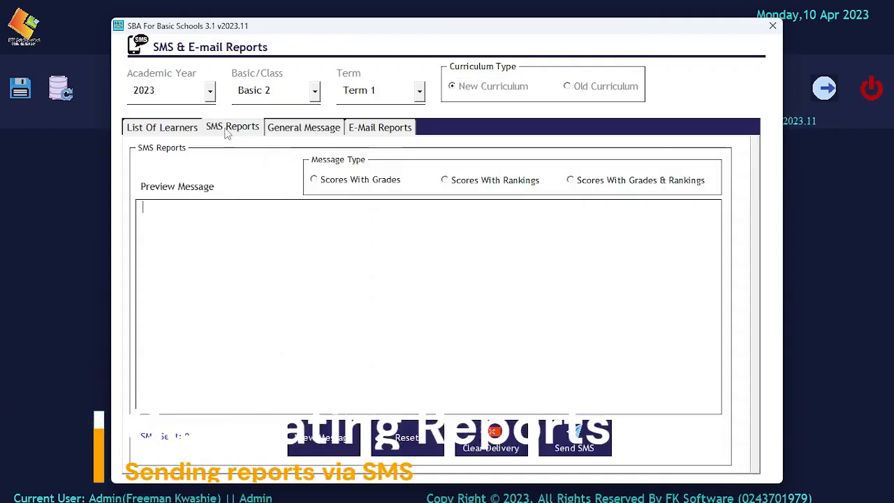
click(311, 129)
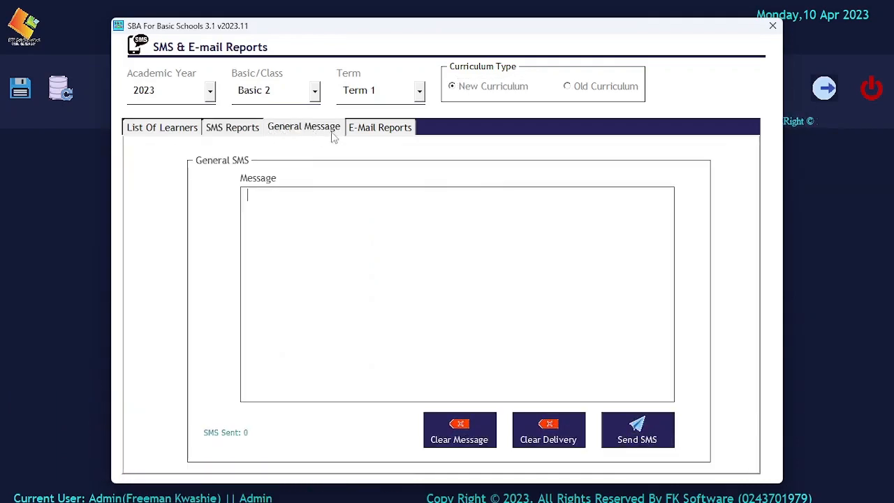
click(373, 129)
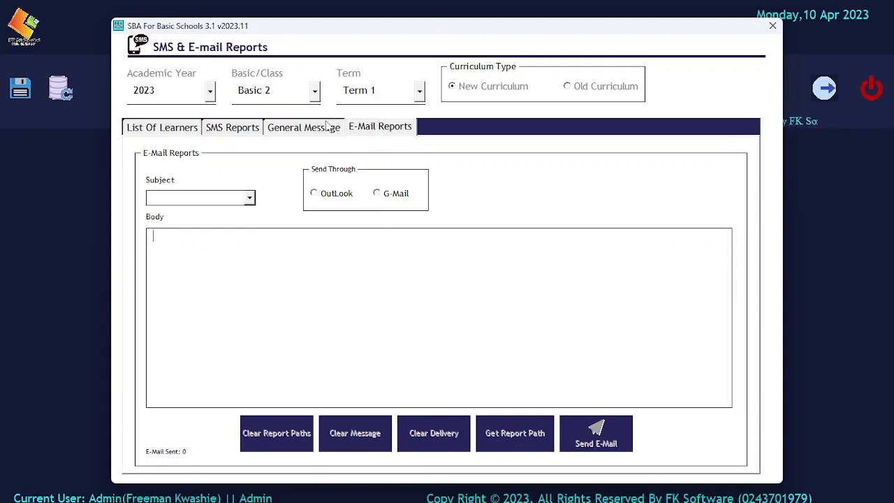
click(179, 132)
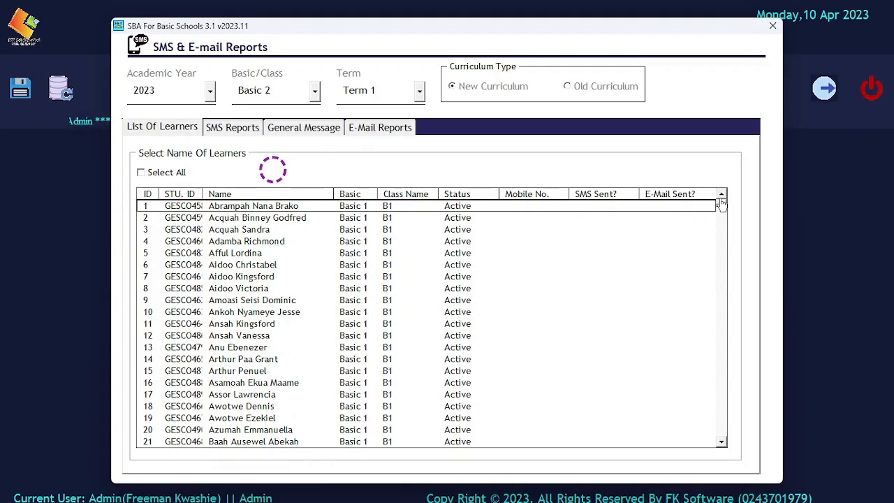
Step: Select the Basic 2 learners in rows 55–73 and switch between the SMS message and learner list panels
drag(721, 202, 724, 225)
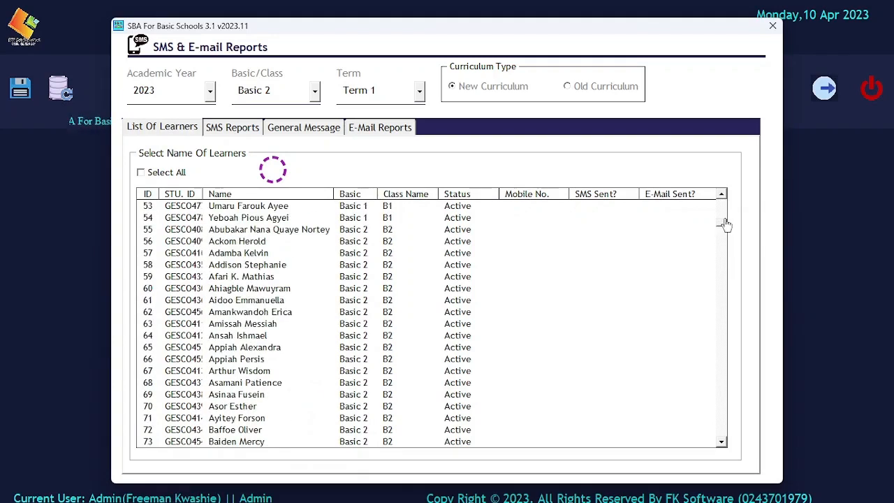
drag(393, 234, 410, 435)
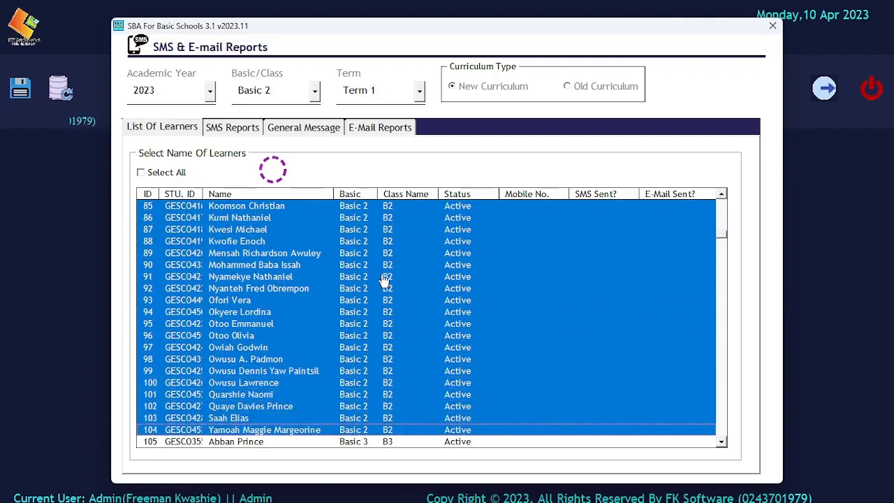
click(236, 131)
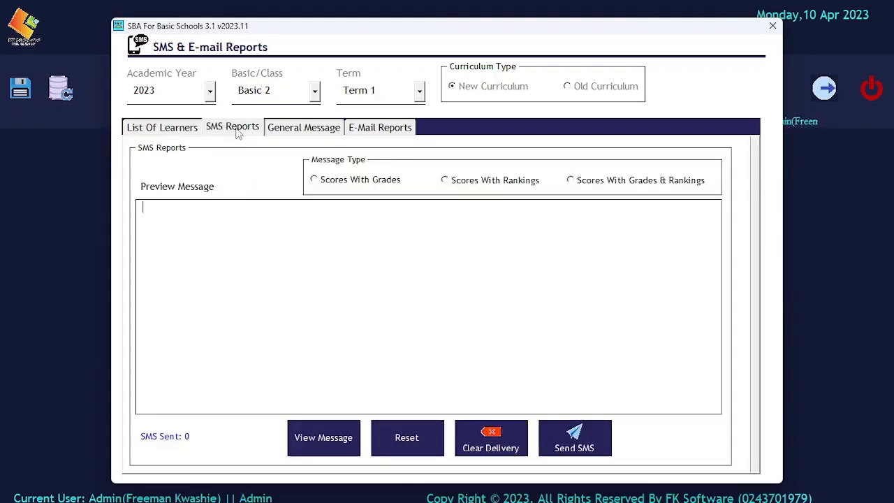
click(160, 130)
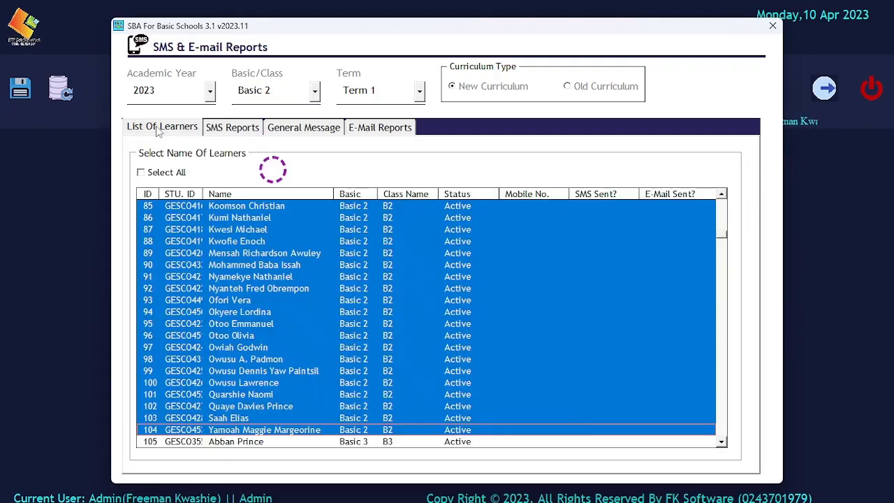
click(216, 129)
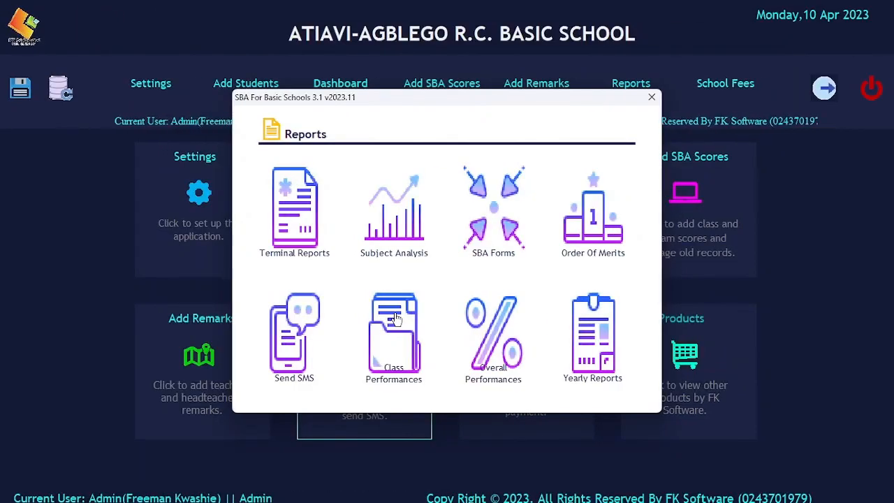
Step: Open the class general performance form and set year 2023, class Basic 2, stream B2
click(395, 319)
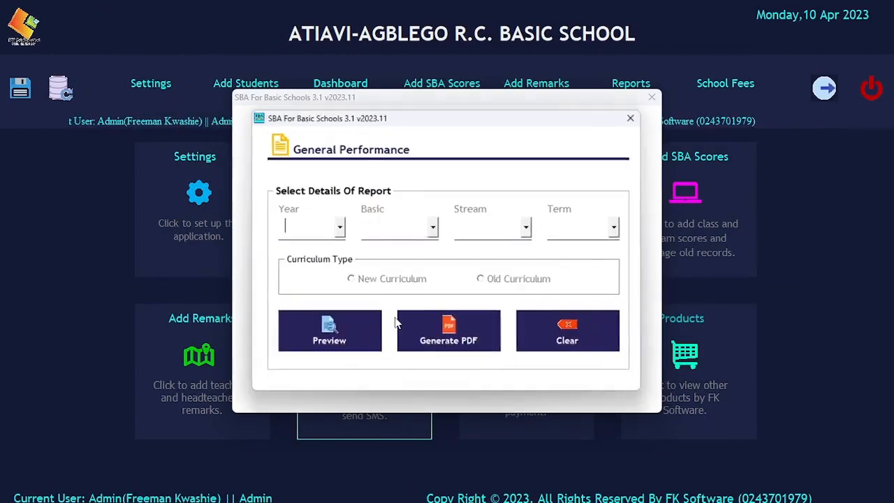
click(339, 227)
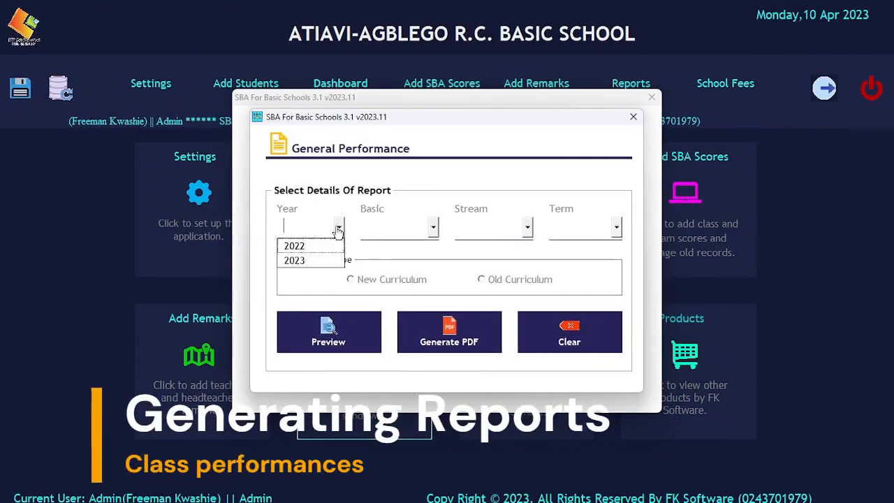
click(315, 259)
click(433, 227)
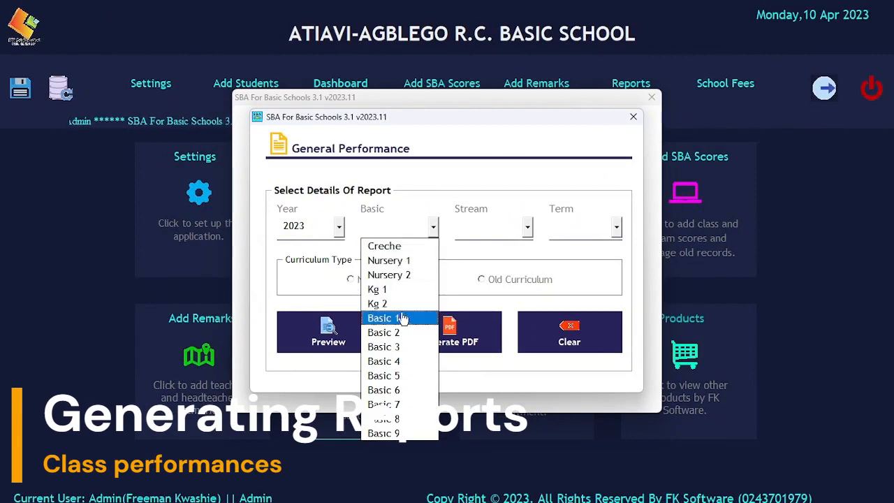
click(391, 332)
click(493, 227)
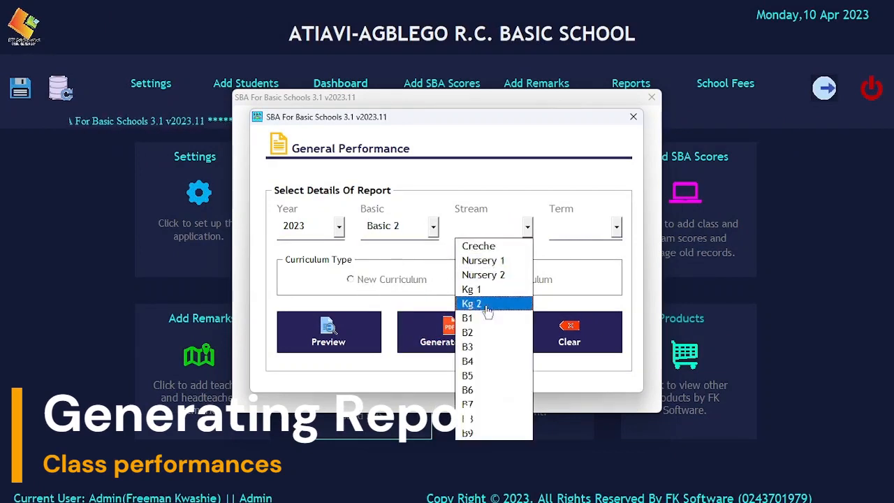
click(481, 334)
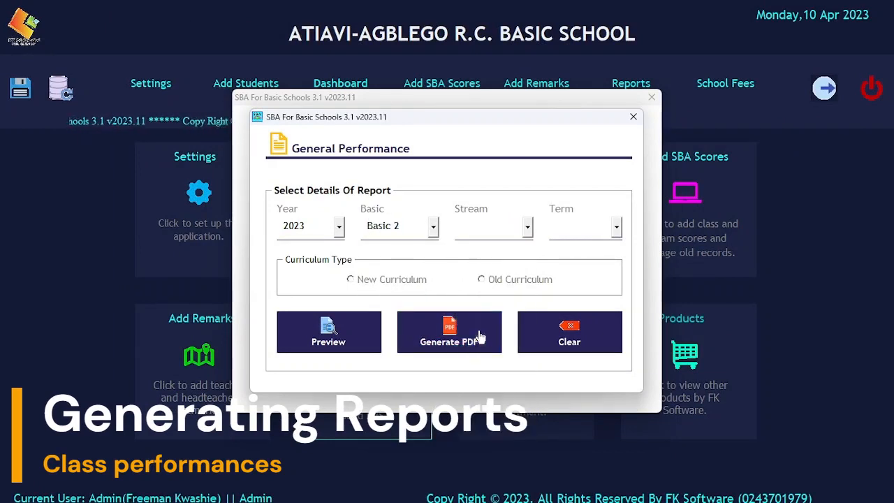
Step: Choose Term 1 and the new curriculum, then preview the general performance report
click(568, 230)
click(577, 248)
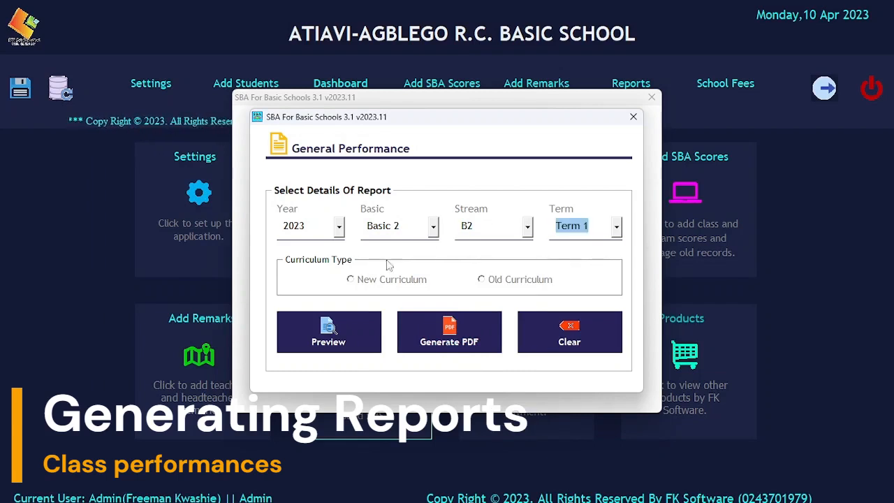
click(370, 286)
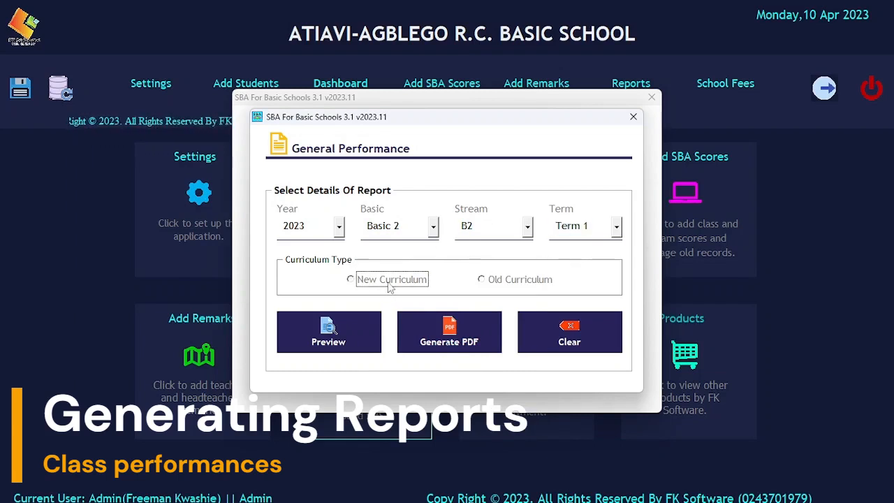
click(390, 286)
click(332, 331)
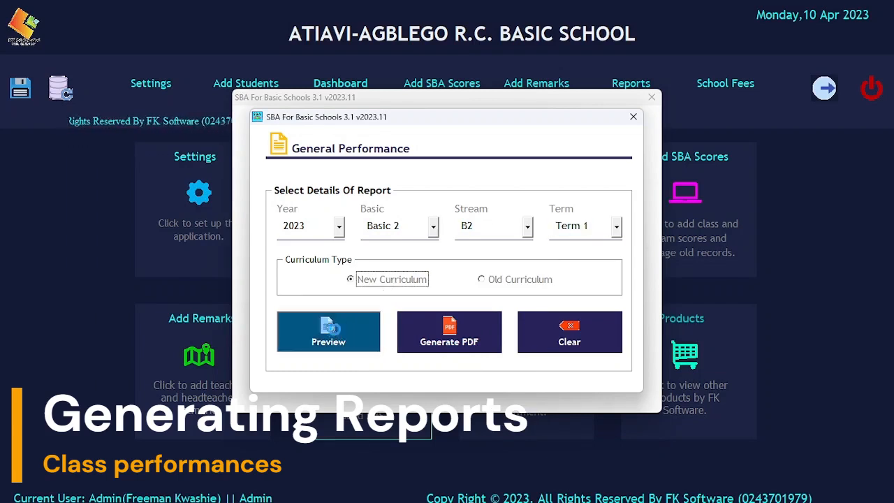
click(371, 323)
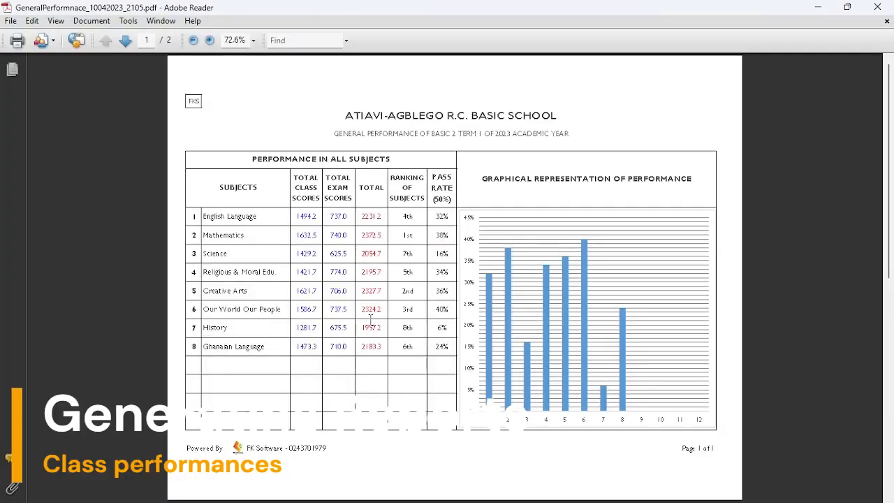
Step: Zoom the general performance PDF to 100% and scroll through pages 1 and 2 back to the top
click(209, 39)
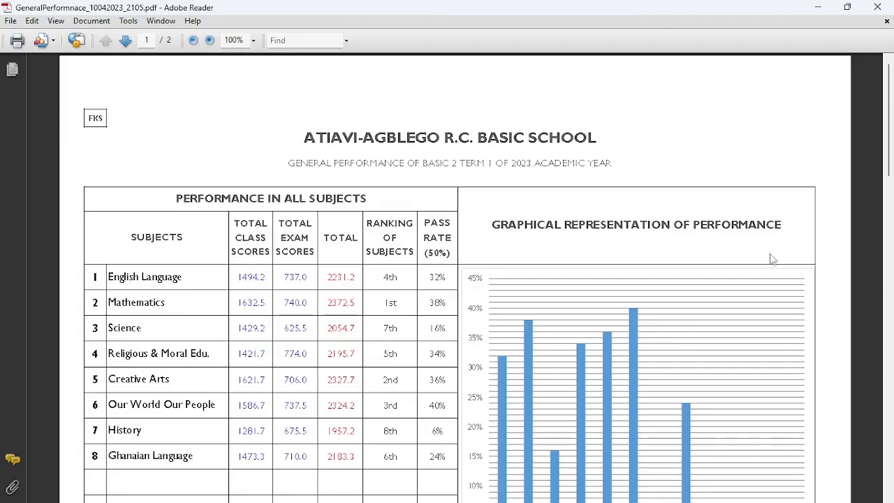
drag(891, 169, 892, 169)
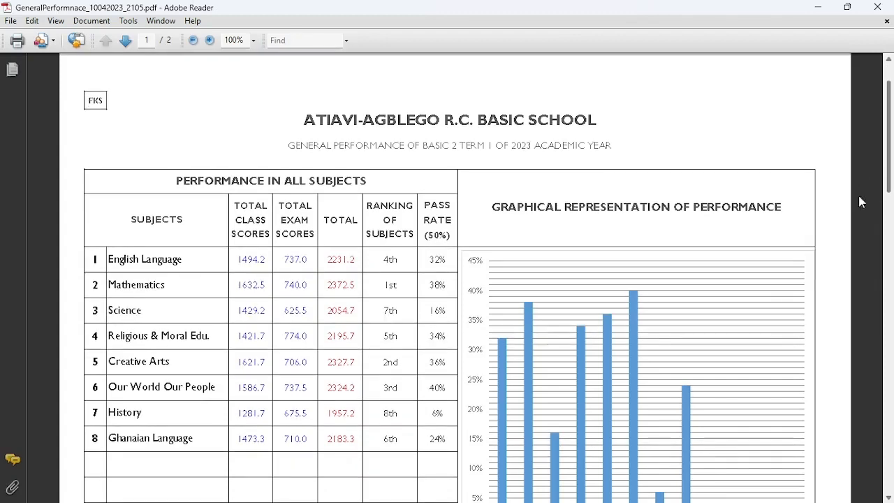
scroll(692, 343, down, 3)
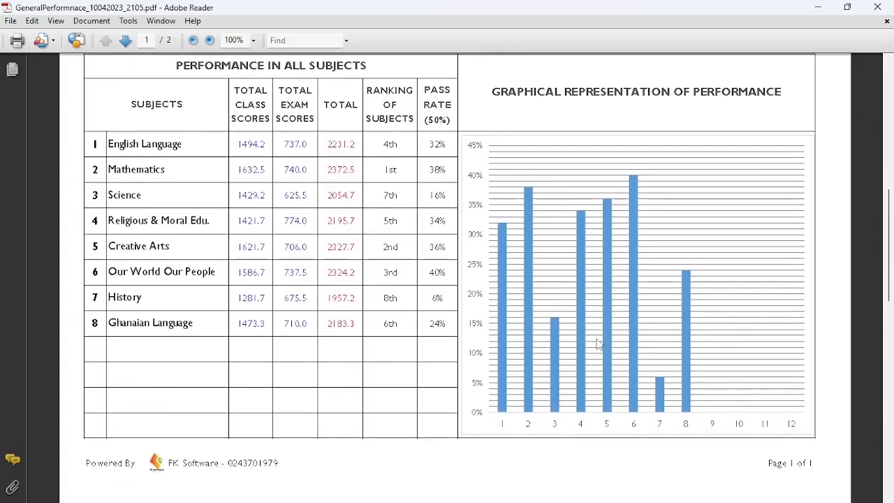
scroll(405, 340, down, 1)
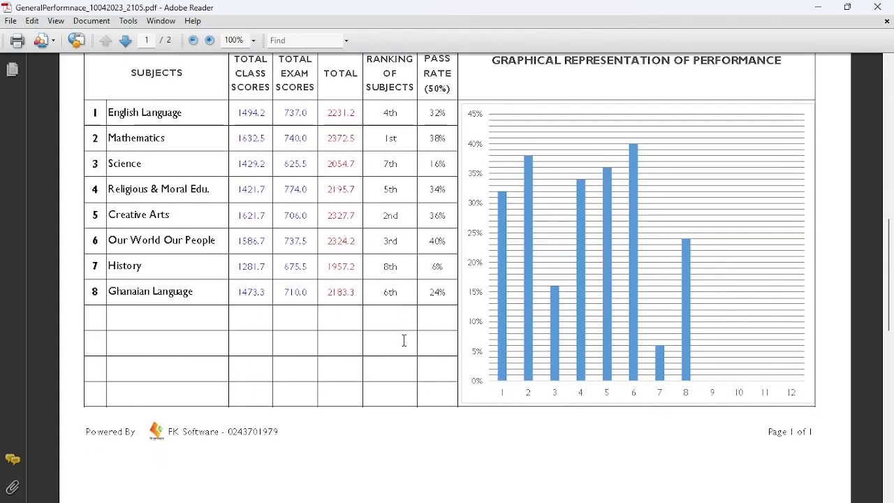
scroll(408, 347, down, 2)
scroll(405, 344, up, 3)
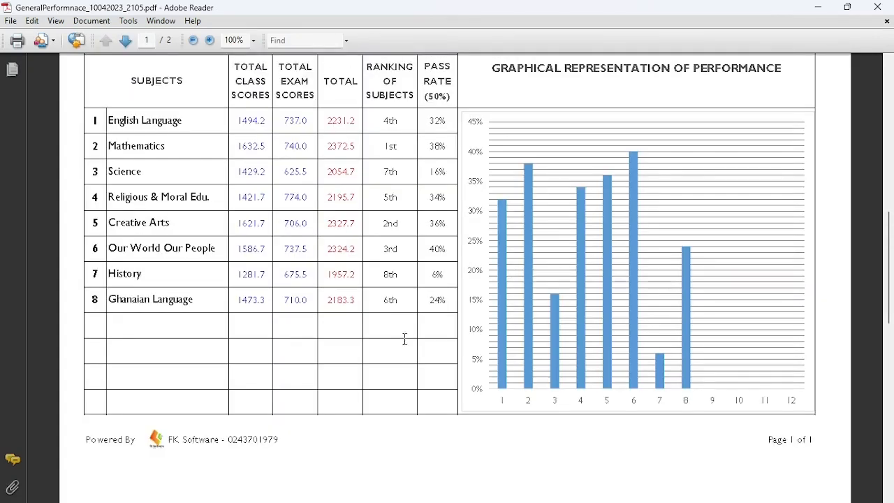
scroll(356, 321, down, 3)
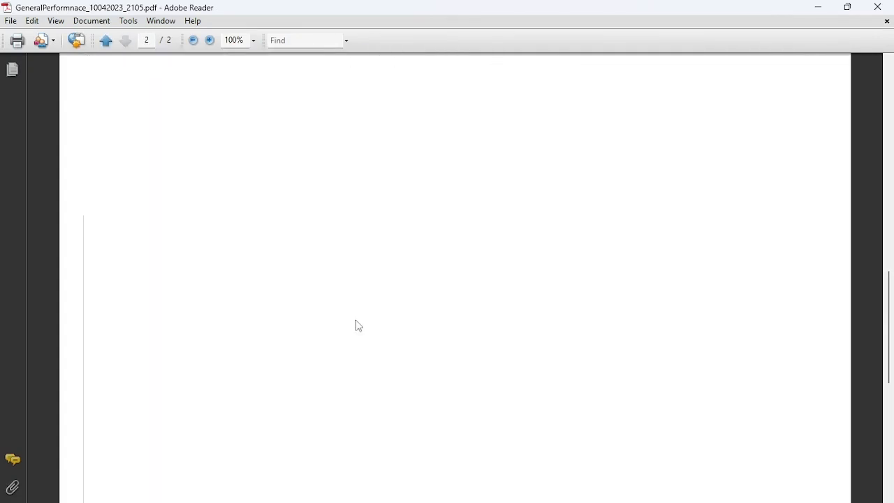
scroll(356, 324, down, 1)
scroll(355, 324, up, 4)
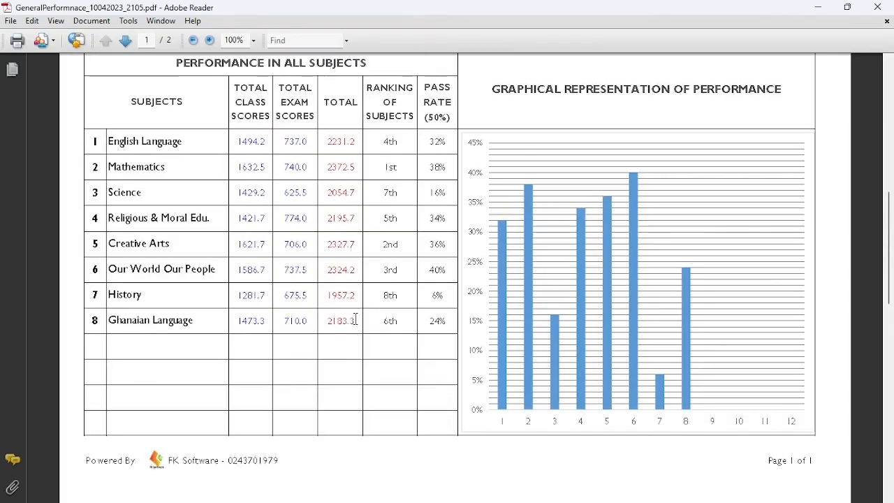
scroll(355, 318, up, 3)
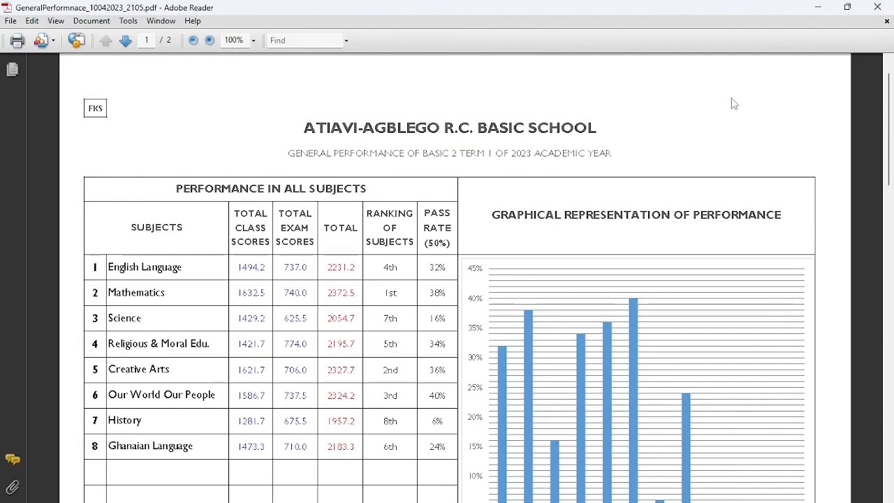
Step: Close the general performance PDF and form, then preview Overall Performances for 2023 Term 1
click(878, 6)
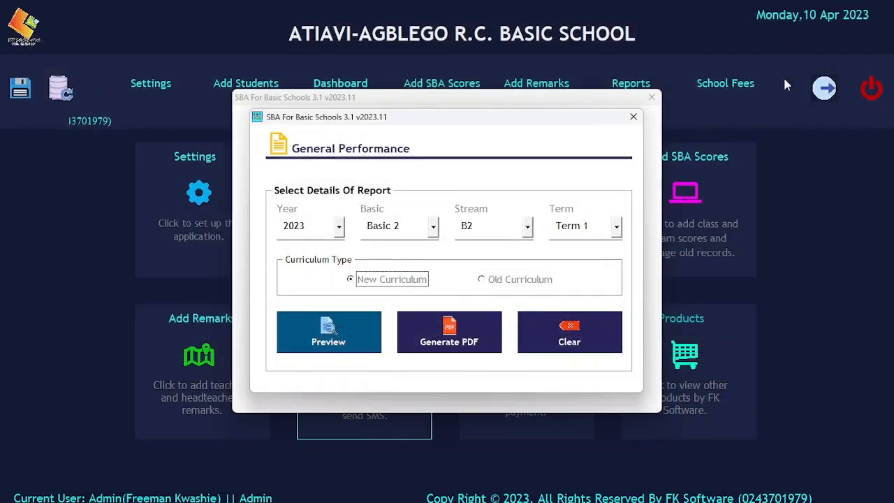
click(634, 117)
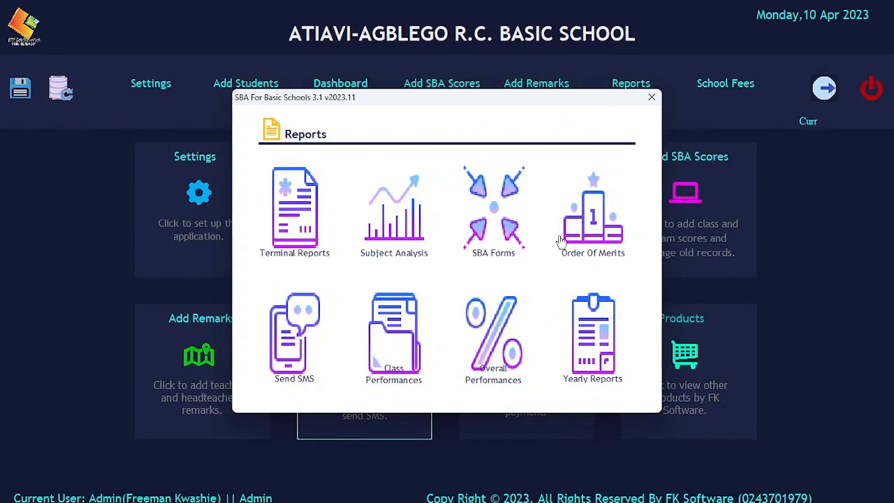
click(493, 328)
click(402, 246)
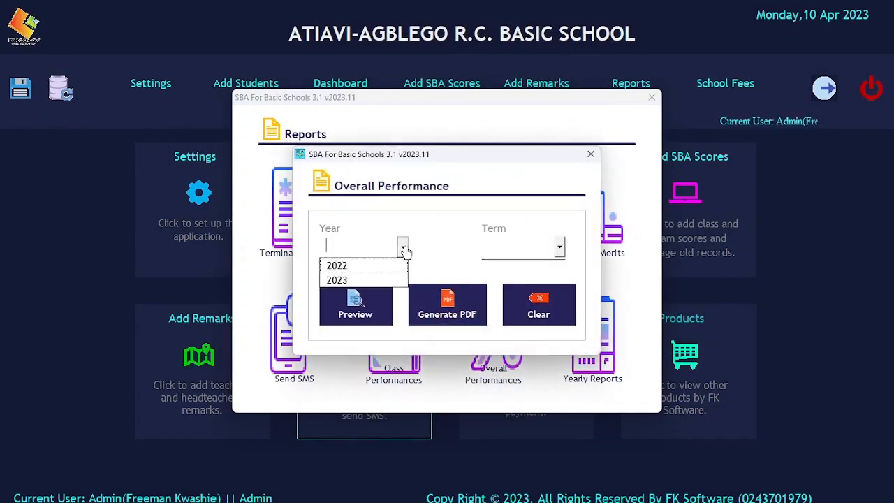
click(391, 278)
click(524, 252)
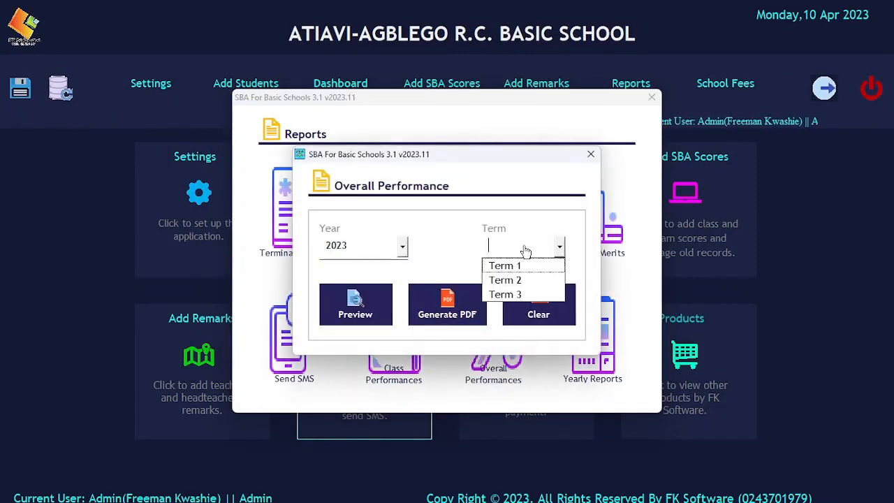
click(520, 262)
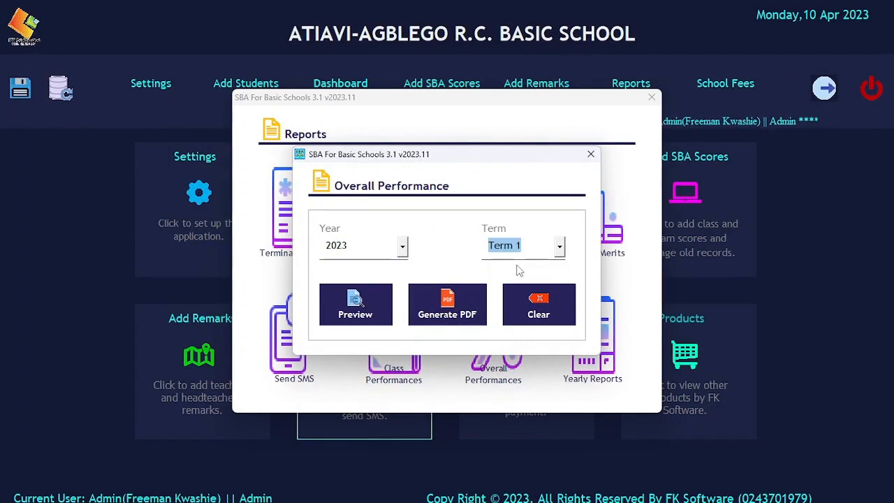
click(369, 305)
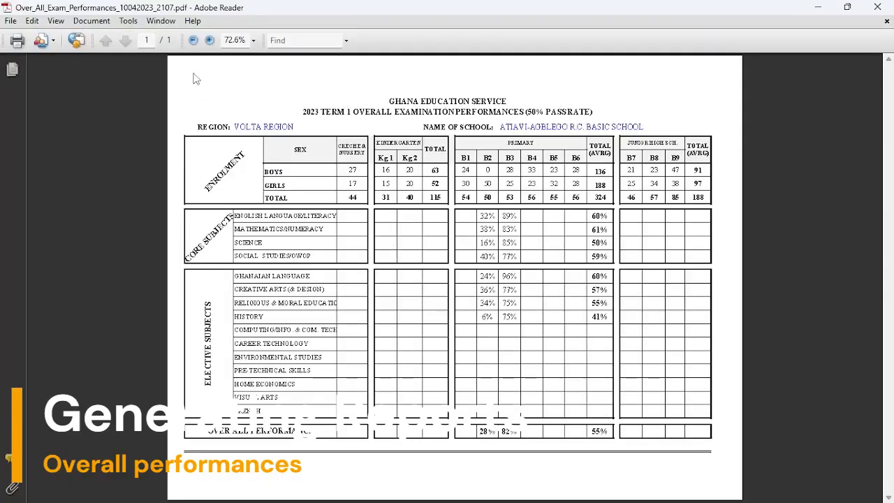
Step: View the overall performances PDF at 100%, scroll down the page, and close Adobe Reader
click(210, 40)
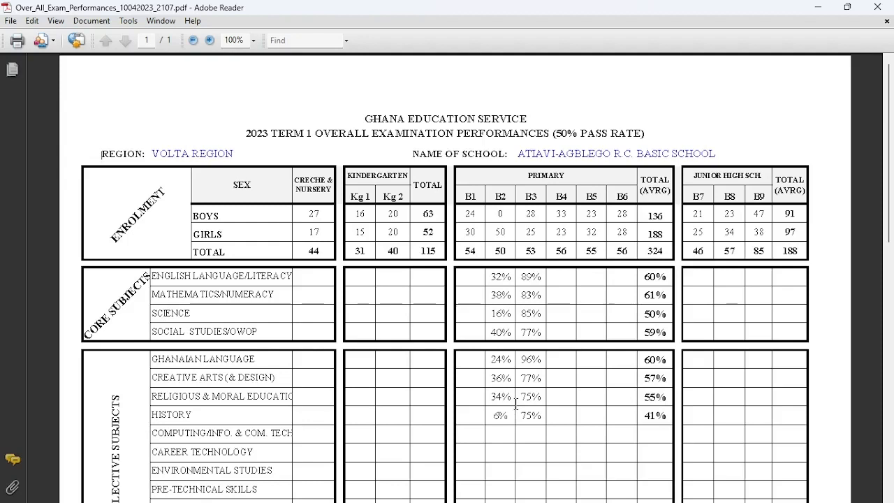
scroll(495, 349, down, 2)
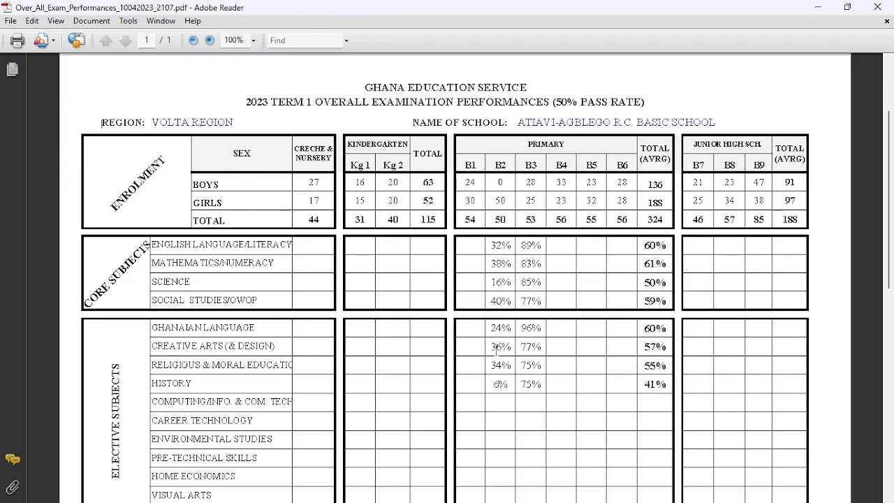
click(876, 7)
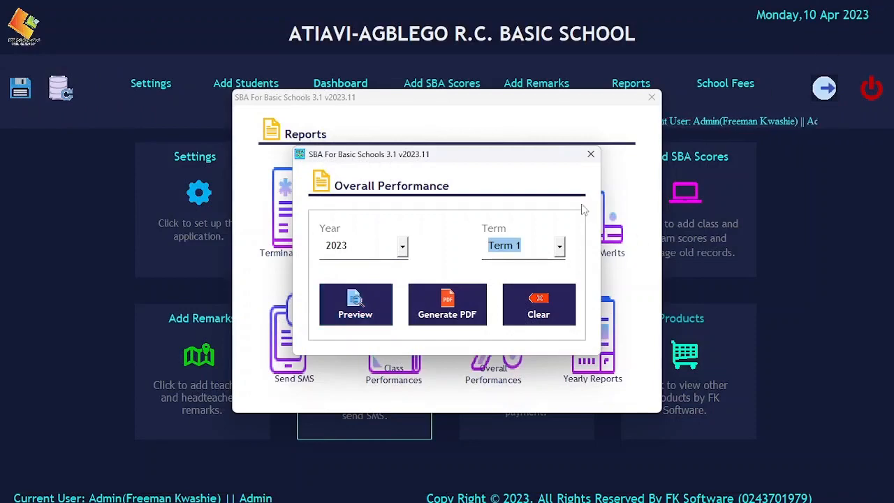
Step: Open the yearly report generator set to new curriculum, year 2023, Basic 2, stream B2
click(590, 153)
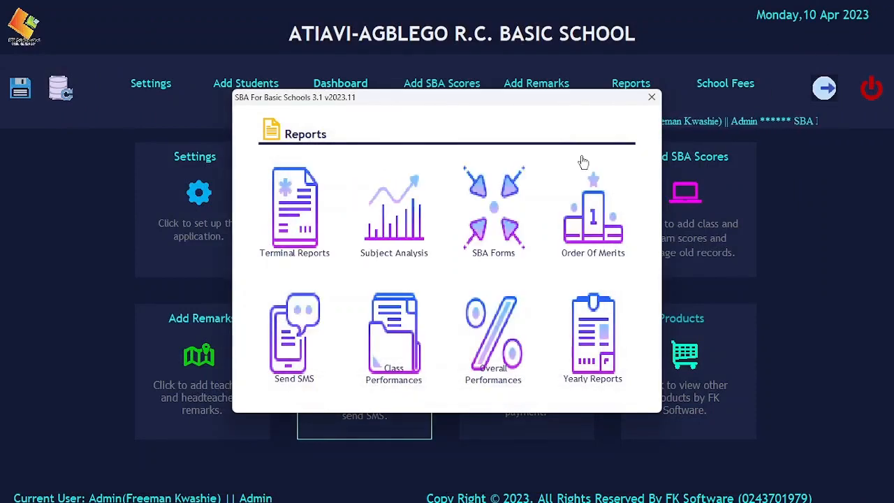
click(597, 330)
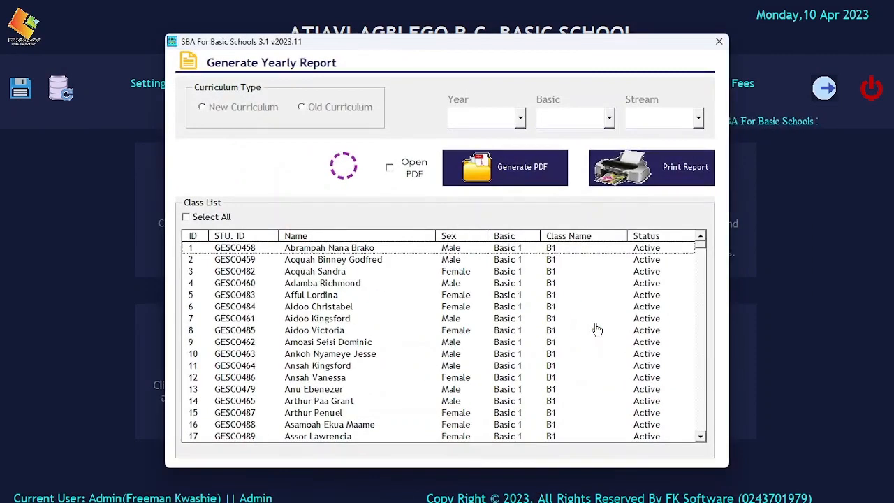
click(234, 112)
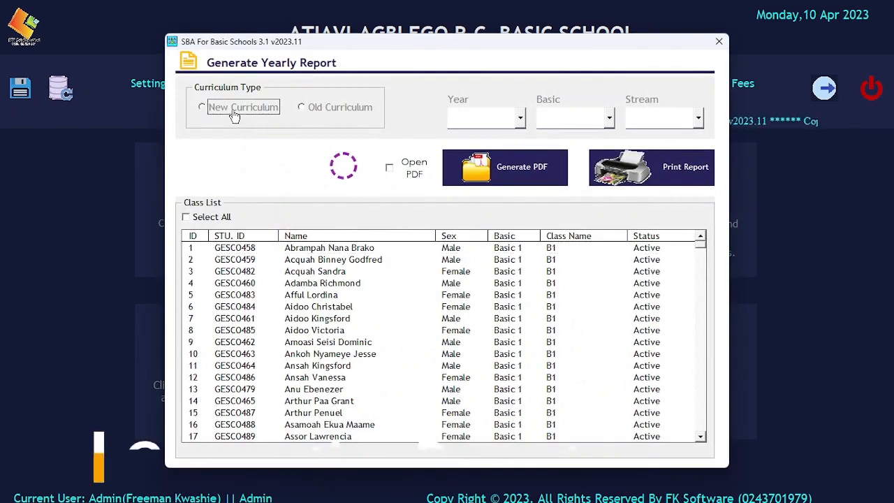
click(481, 118)
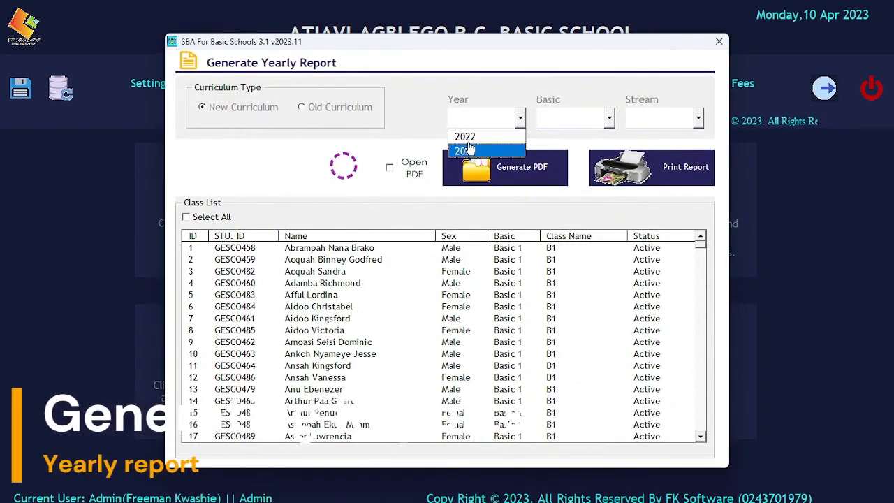
click(472, 150)
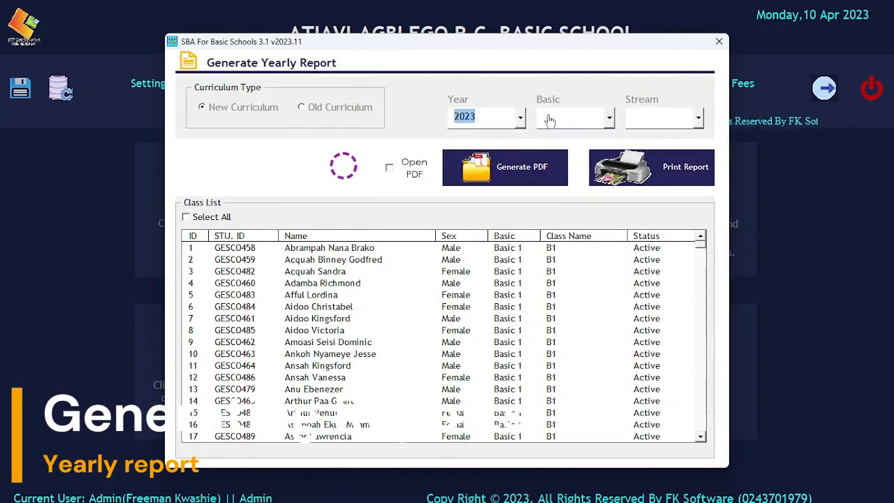
click(549, 119)
click(560, 223)
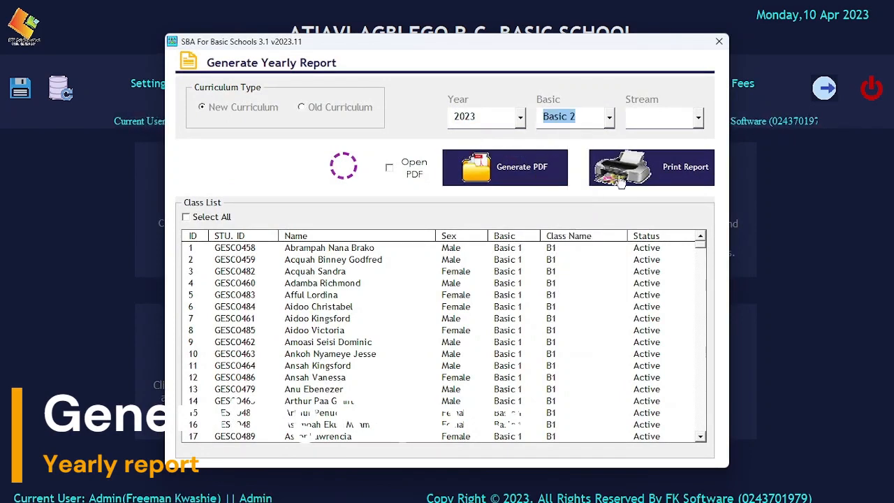
click(655, 121)
click(657, 222)
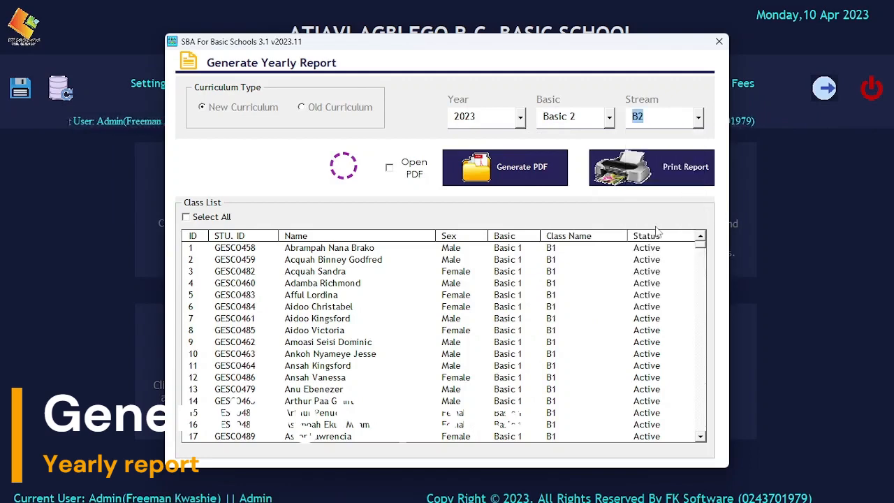
Step: Tick Open PDF, select the student, and generate their yearly report PDF to the Desktop
click(414, 172)
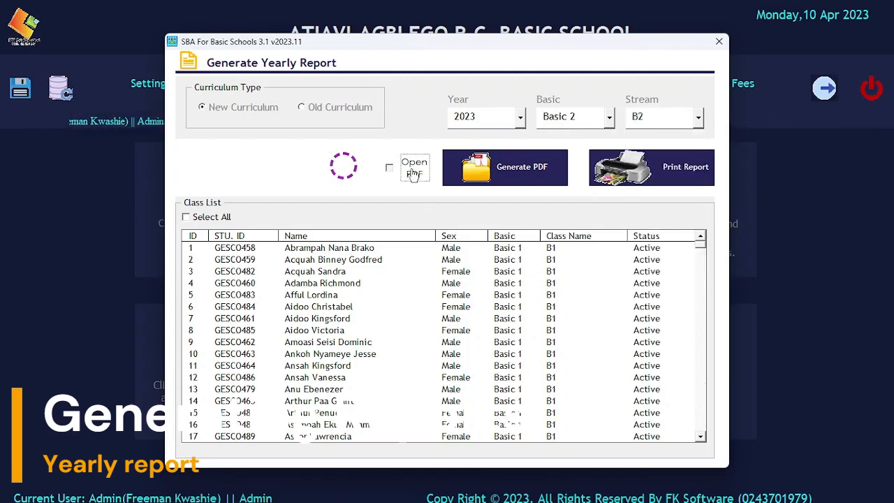
drag(702, 250, 702, 273)
click(510, 295)
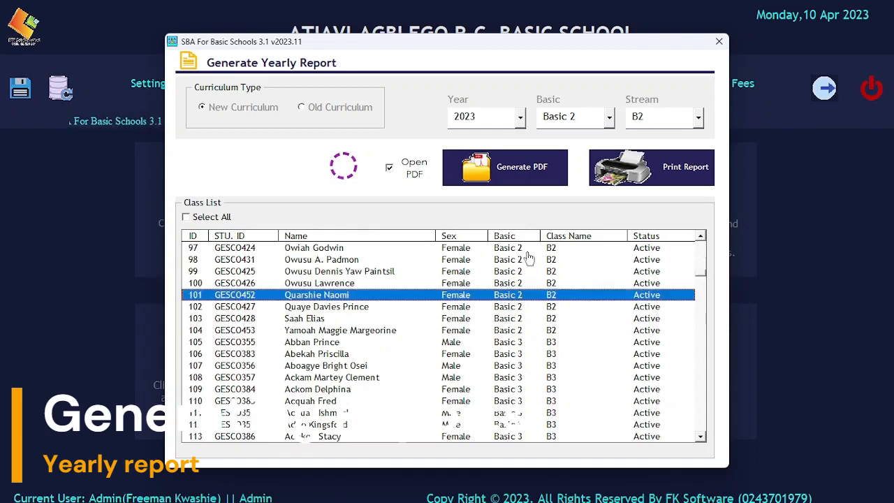
click(522, 172)
click(482, 300)
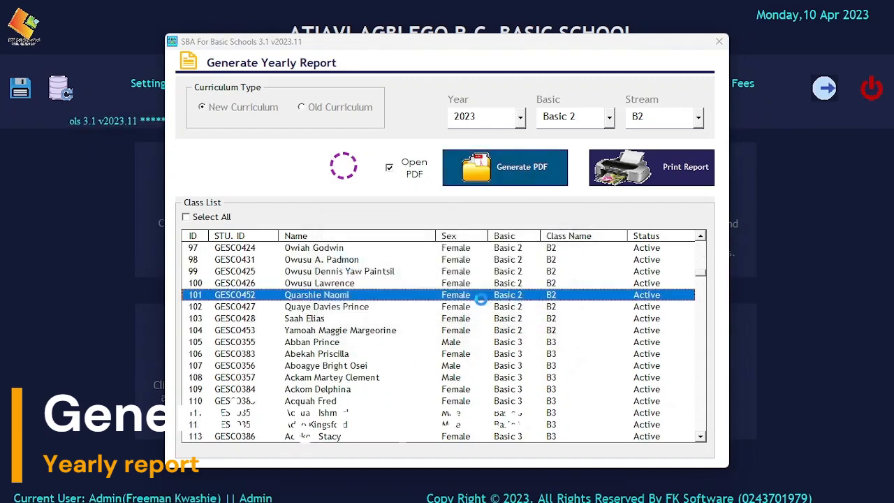
scroll(231, 210, up, 3)
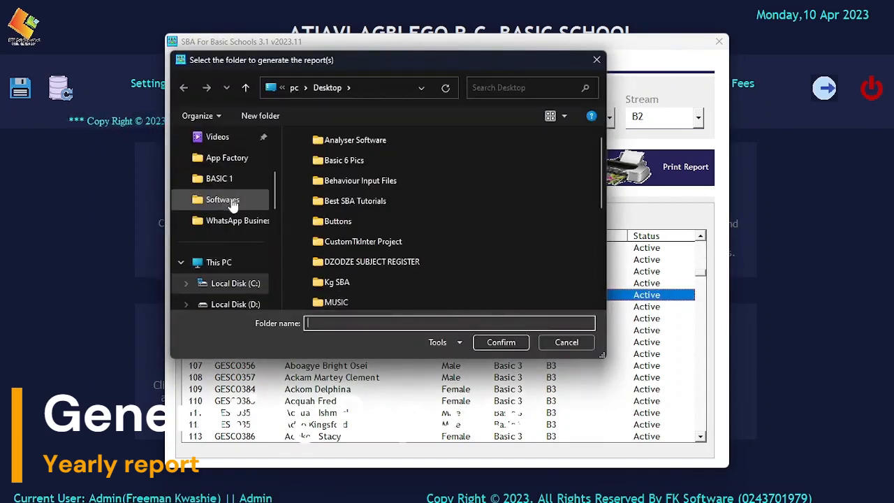
scroll(238, 202, up, 3)
click(230, 180)
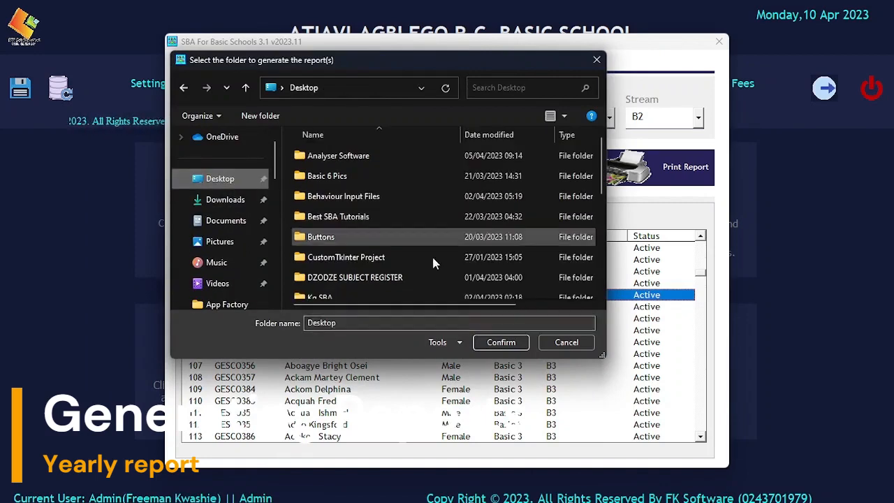
click(496, 340)
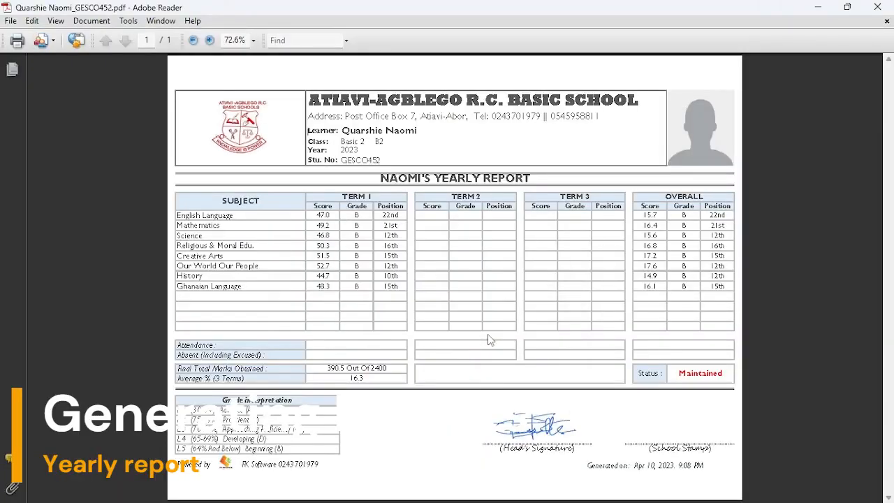
Step: View the student's yearly report at 100%, scroll through its scores, and close Adobe Reader
click(210, 40)
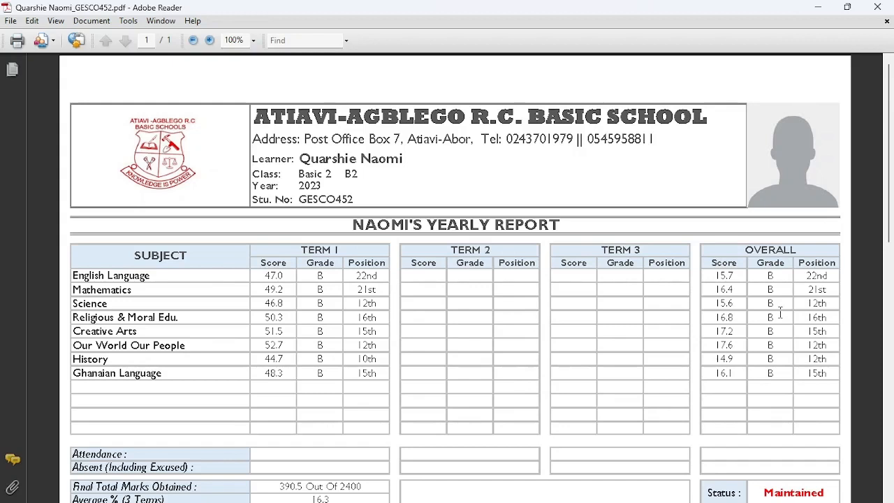
scroll(361, 317, down, 3)
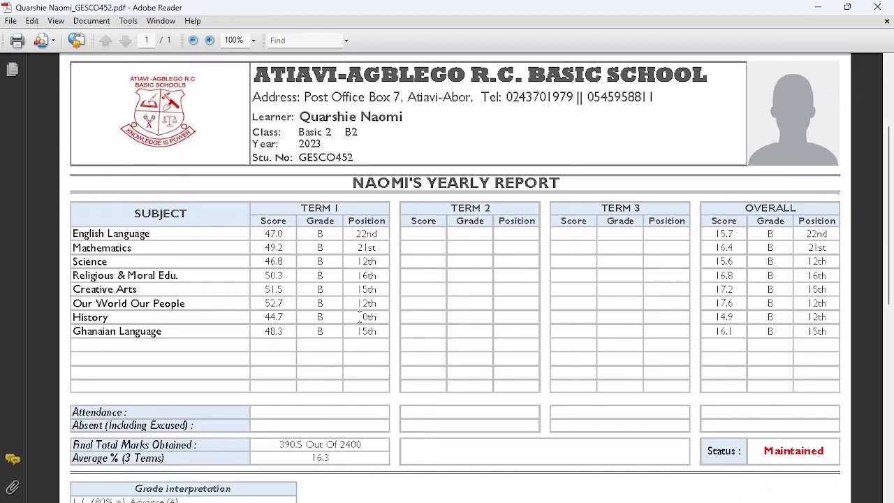
scroll(360, 317, down, 1)
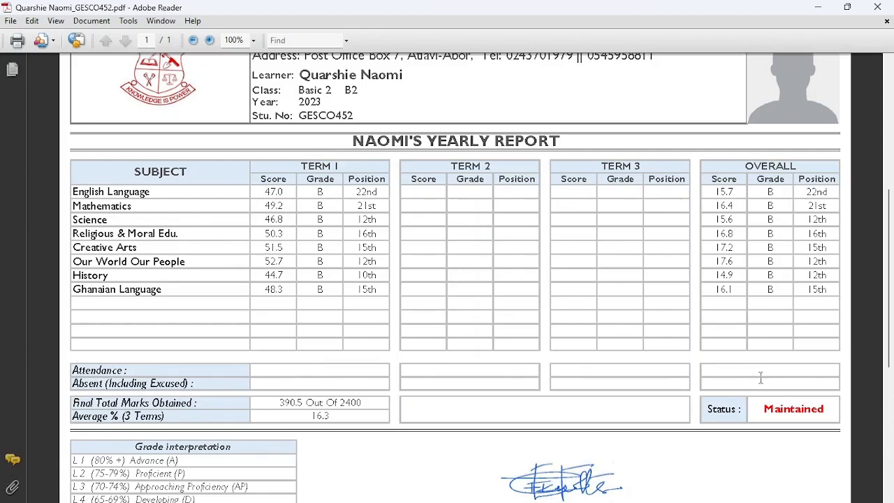
scroll(418, 372, down, 3)
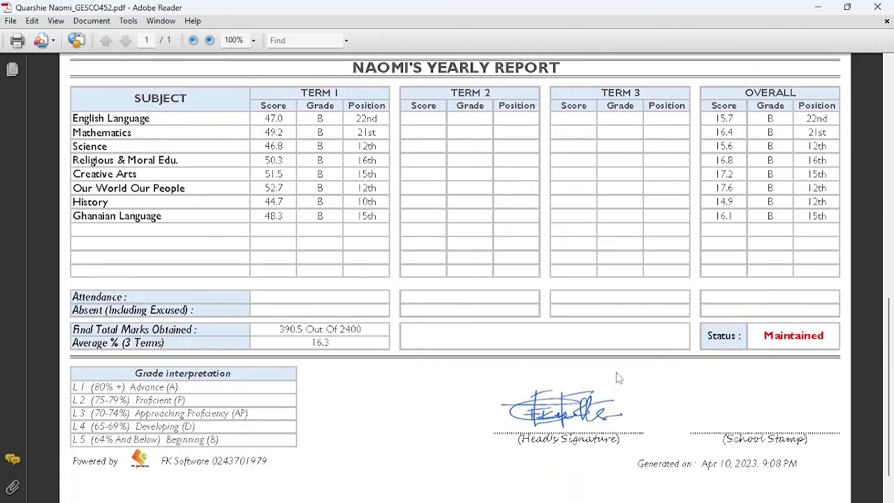
scroll(620, 379, down, 1)
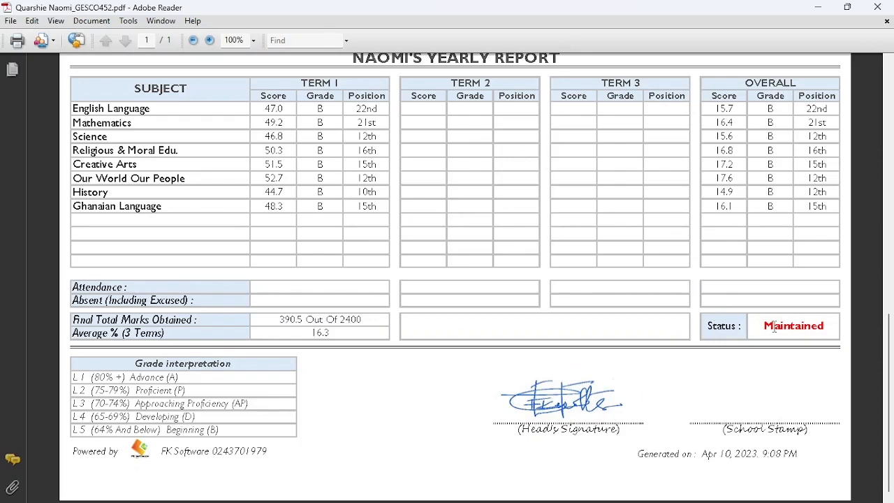
scroll(683, 328, up, 5)
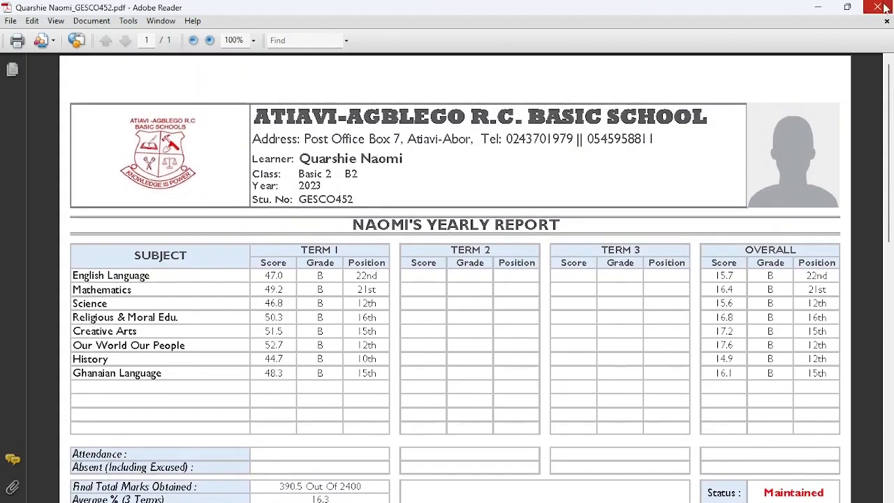
scroll(559, 241, down, 2)
scroll(558, 241, down, 4)
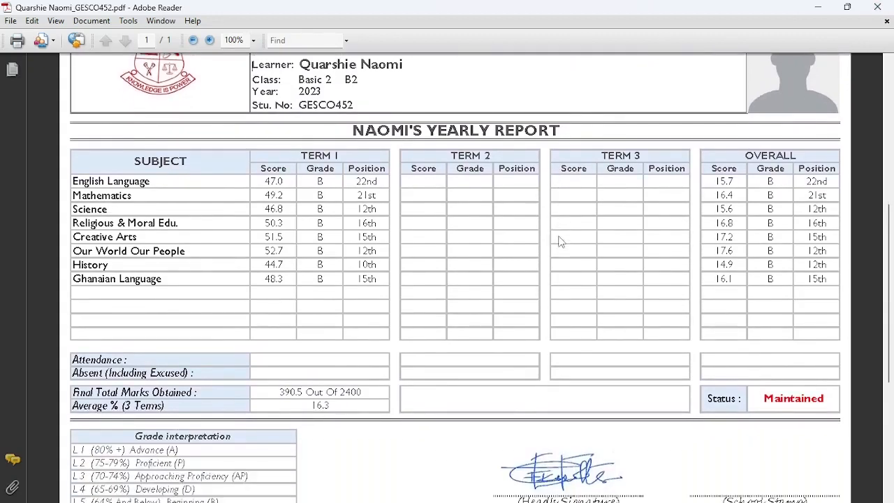
scroll(559, 241, up, 5)
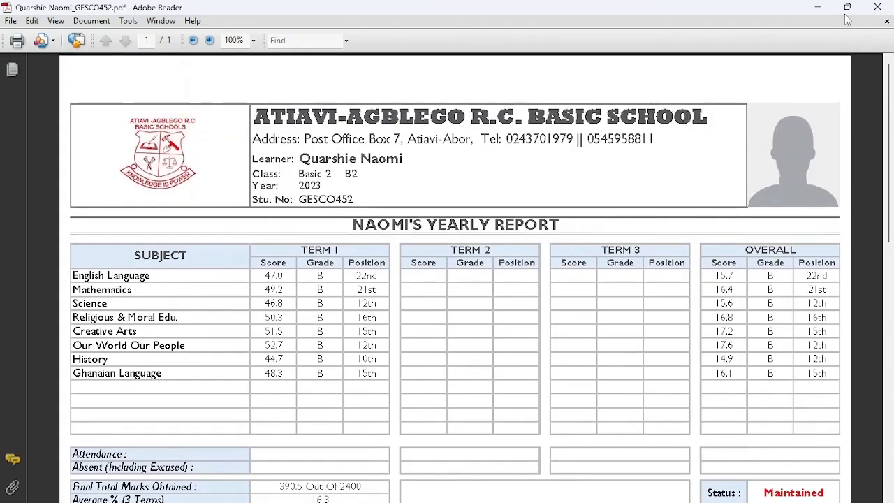
click(877, 7)
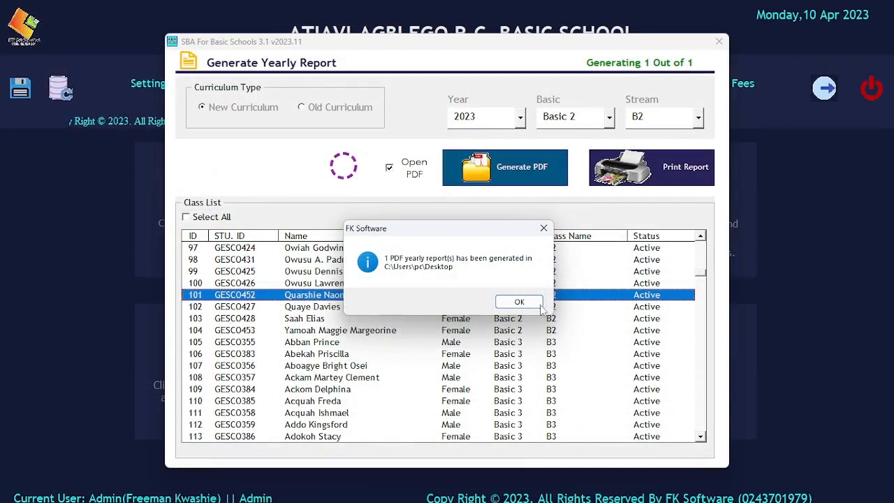
Step: Dismiss the 1-PDF-generated notice and close the Generate Yearly Report and Reports windows
click(507, 302)
click(719, 41)
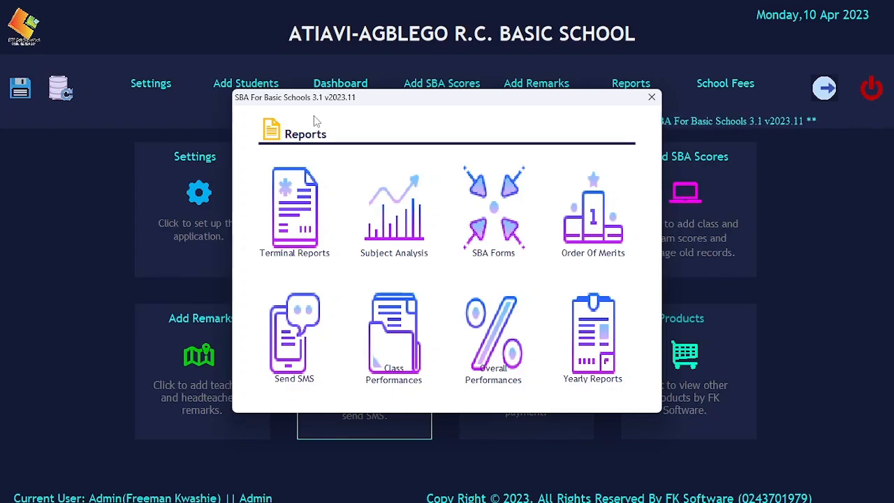
click(651, 98)
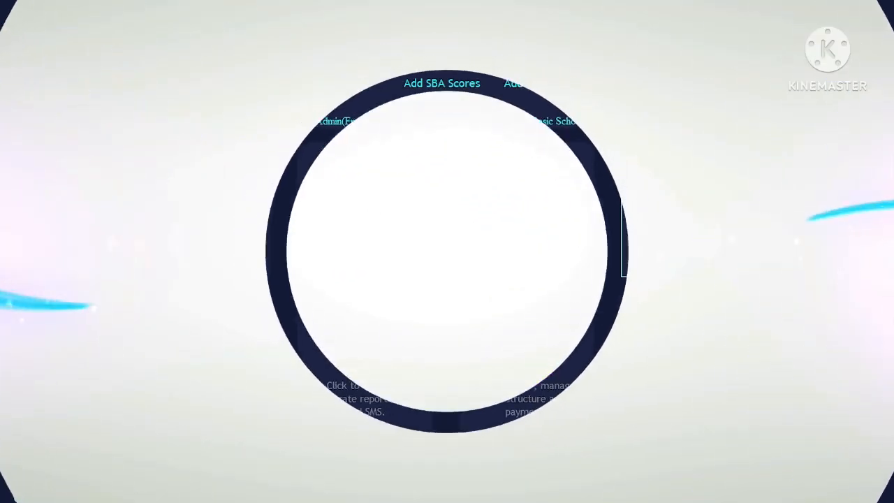